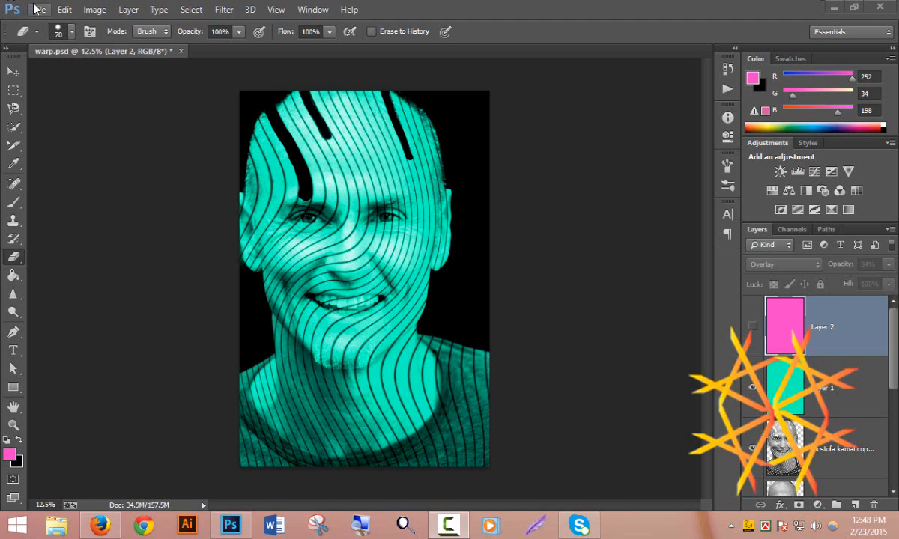
Open the smiling bald man's portrait JPG from the work img folder on the desktop.
left_click(36, 9)
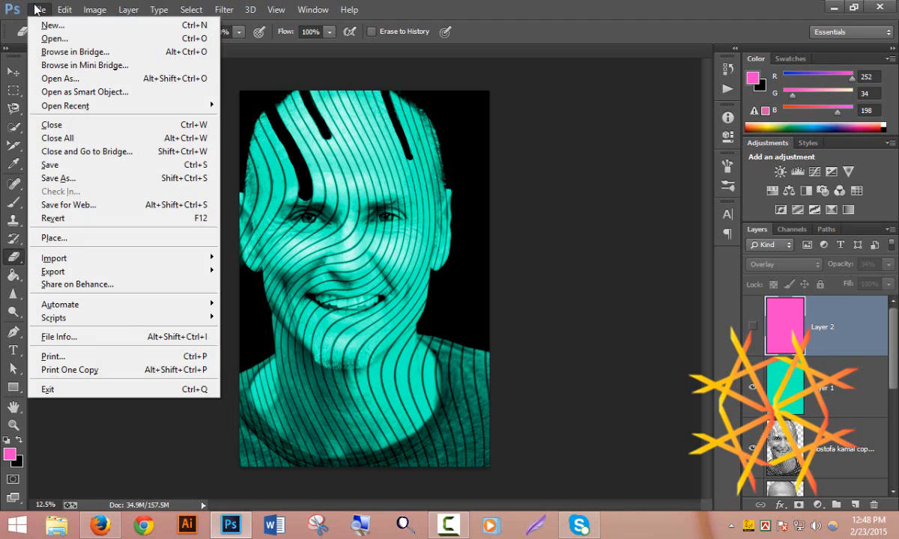
left_click(58, 42)
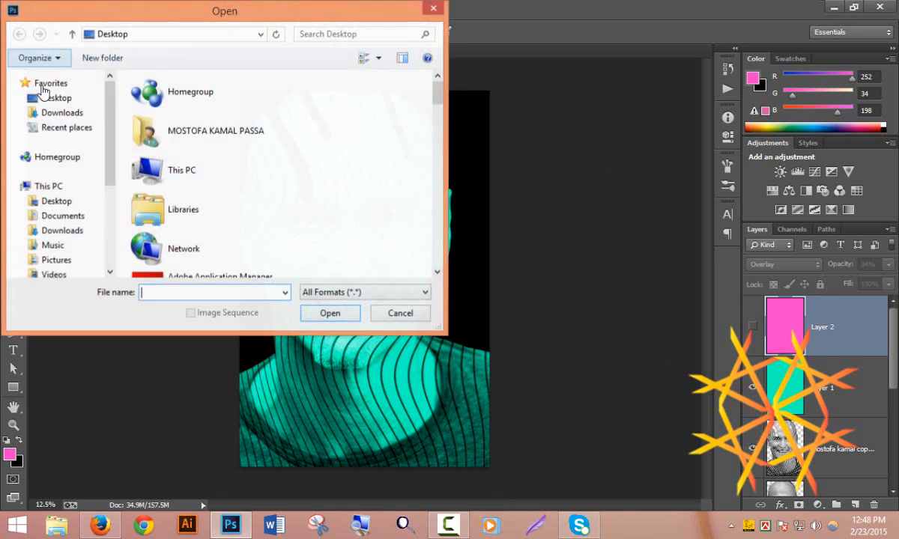
left_click_drag(162, 15, 349, 16)
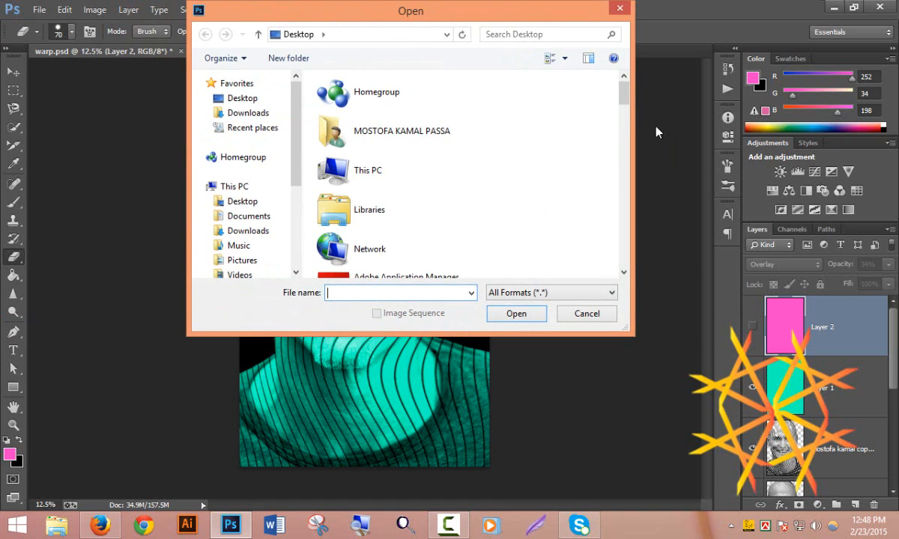
left_click_drag(624, 101, 624, 182)
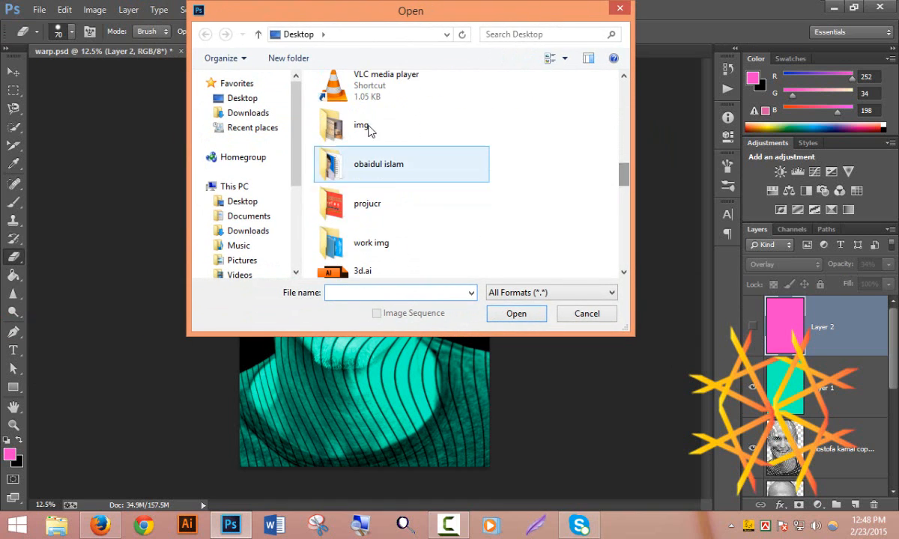
double_click(425, 127)
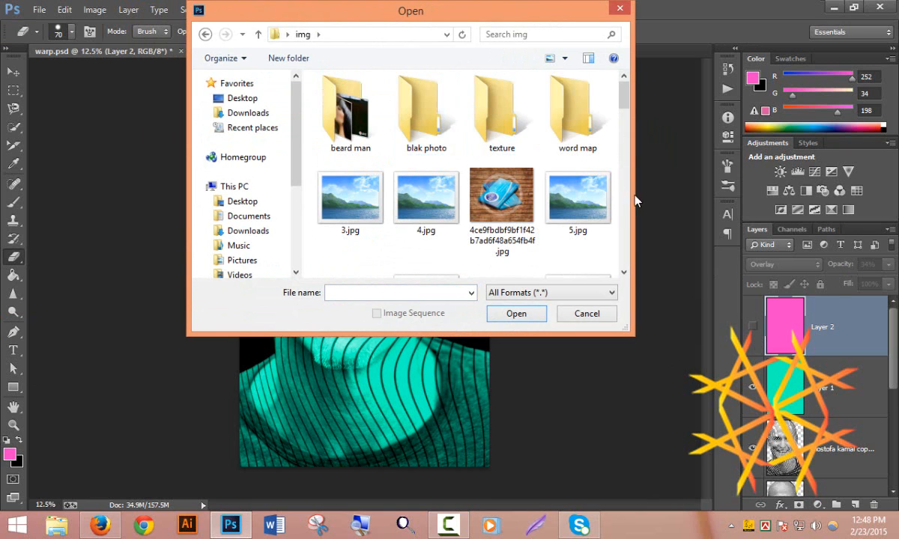
left_click(206, 35)
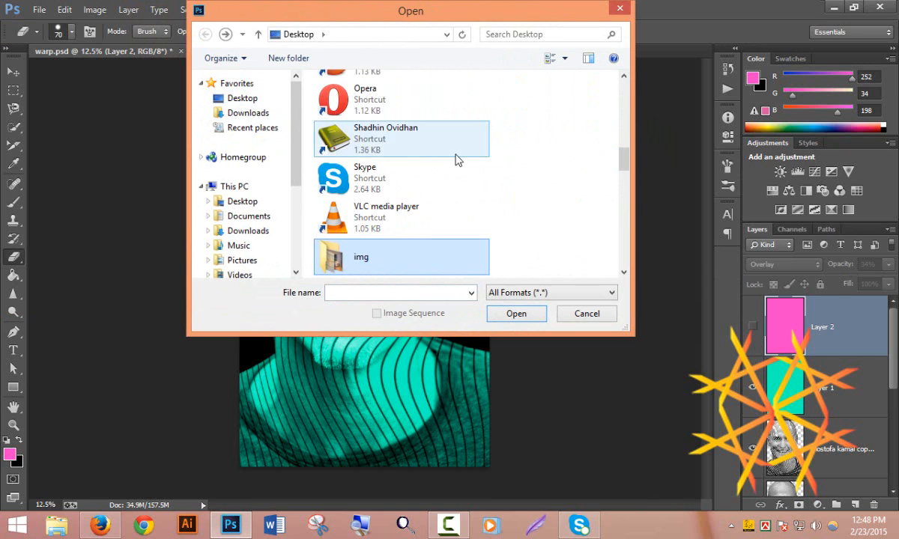
left_click_drag(624, 165, 624, 179)
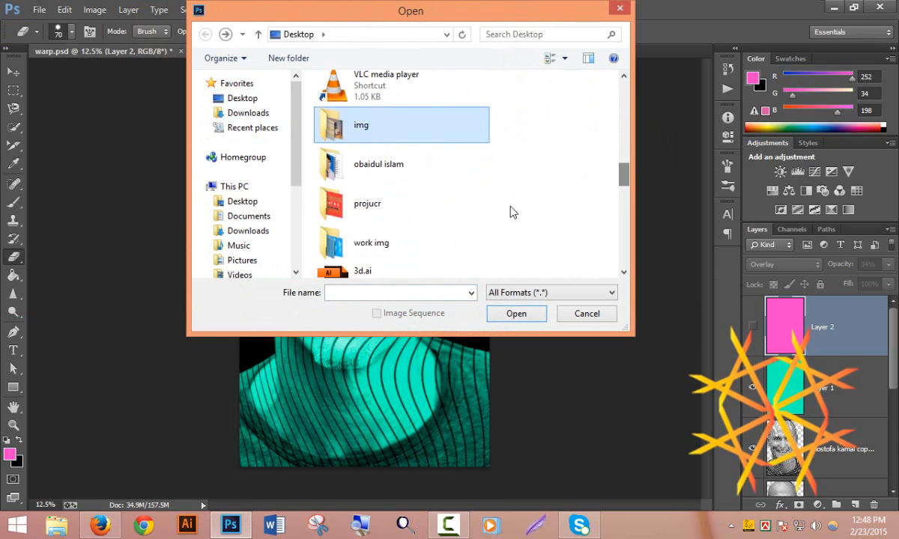
left_click(388, 247)
double_click(388, 247)
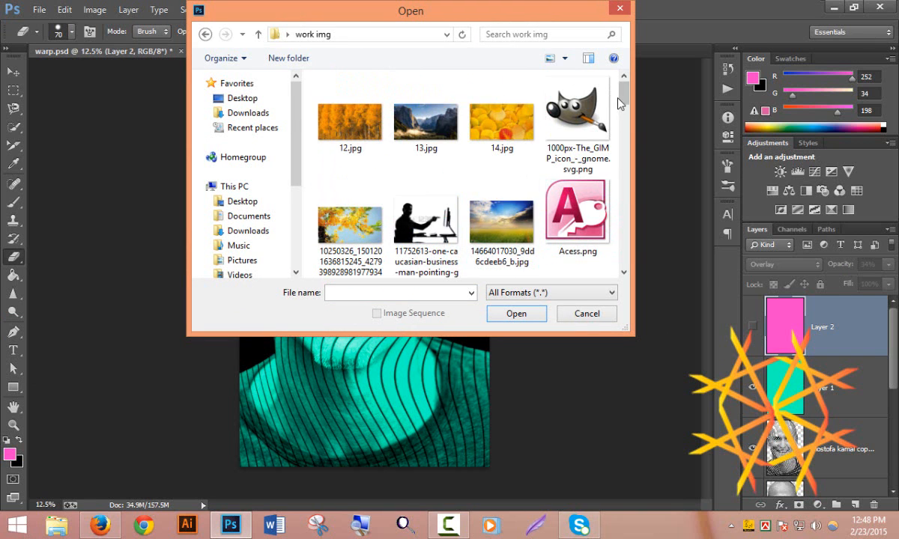
left_click_drag(624, 93, 624, 169)
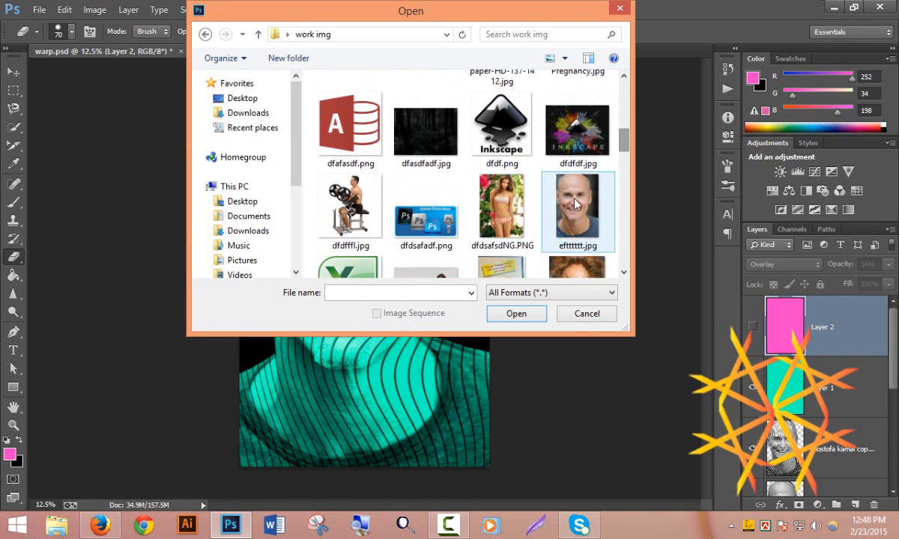
double_click(574, 198)
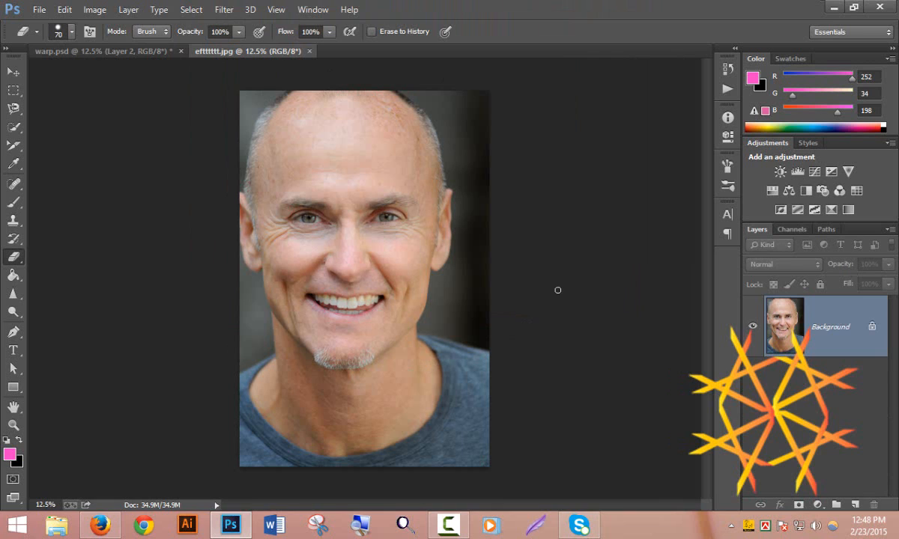
Select the whole portrait with the Quick Selection tool using a brush size of 400.
right_click(13, 126)
left_click(74, 123)
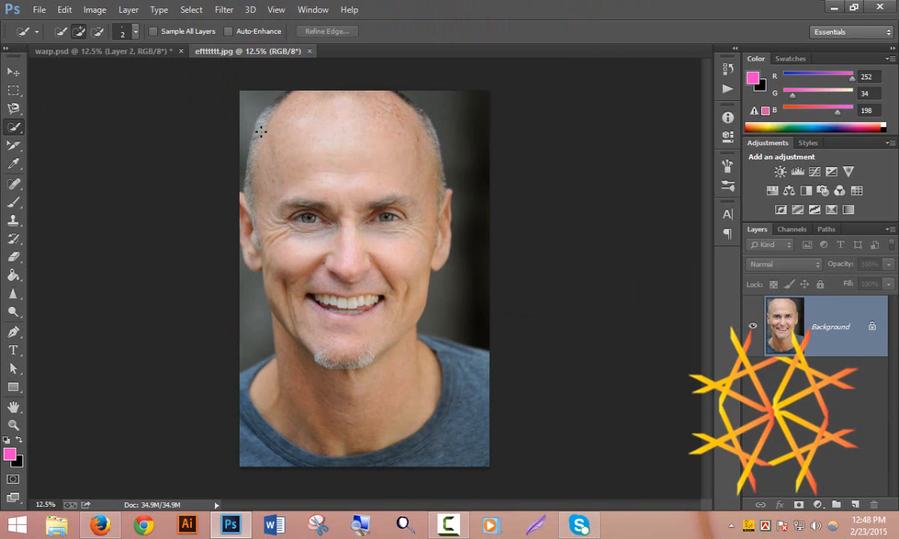
key("bracketright")
key("bracketright")
key("bracketright")
mouse_move(313, 125)
left_mouse_down()
mouse_move(344, 173)
mouse_move(334, 353)
mouse_move(361, 452)
mouse_move(442, 423)
mouse_move(378, 219)
left_mouse_up()
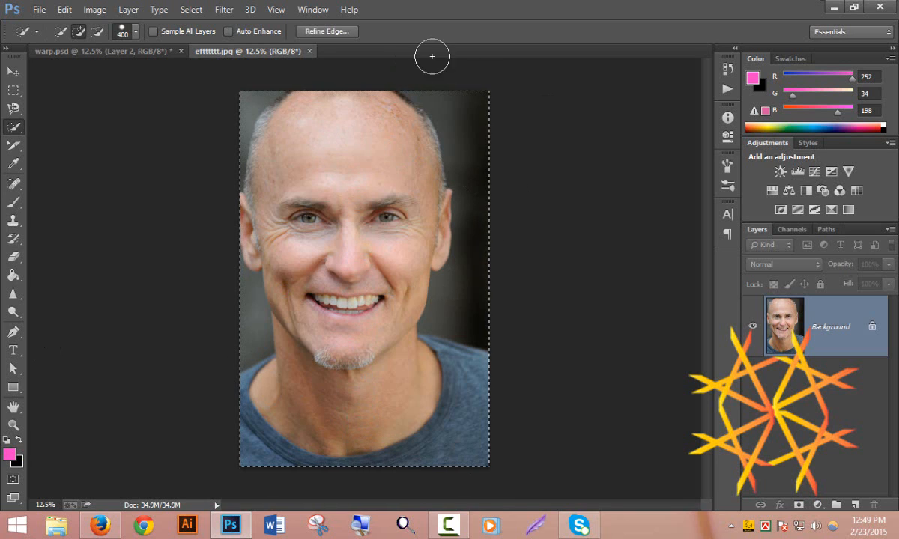
Subtract the dark background on both sides of the head and neck from the selection.
mouse_move(449, 71)
left_mouse_down()
mouse_move(479, 82)
mouse_move(480, 275)
left_mouse_up()
left_click_drag(236, 101, 232, 128)
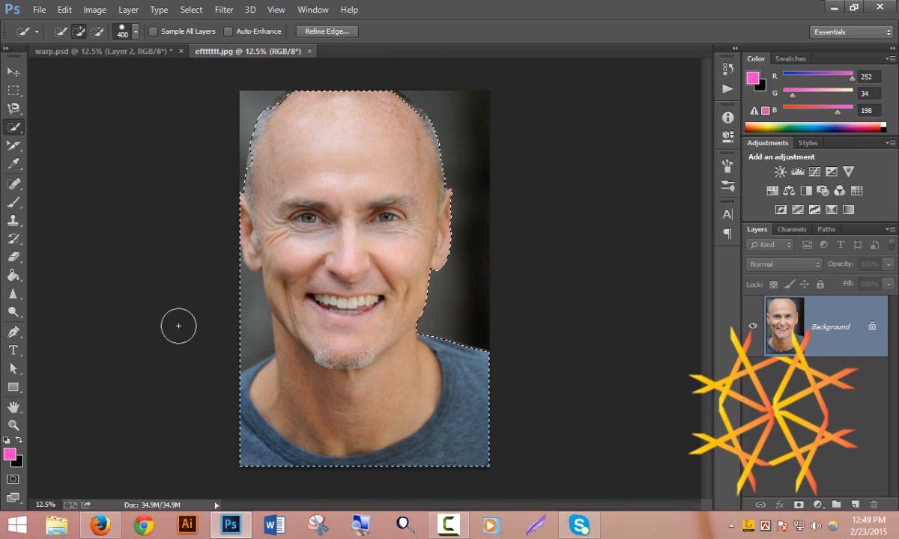
left_click_drag(237, 297, 251, 327)
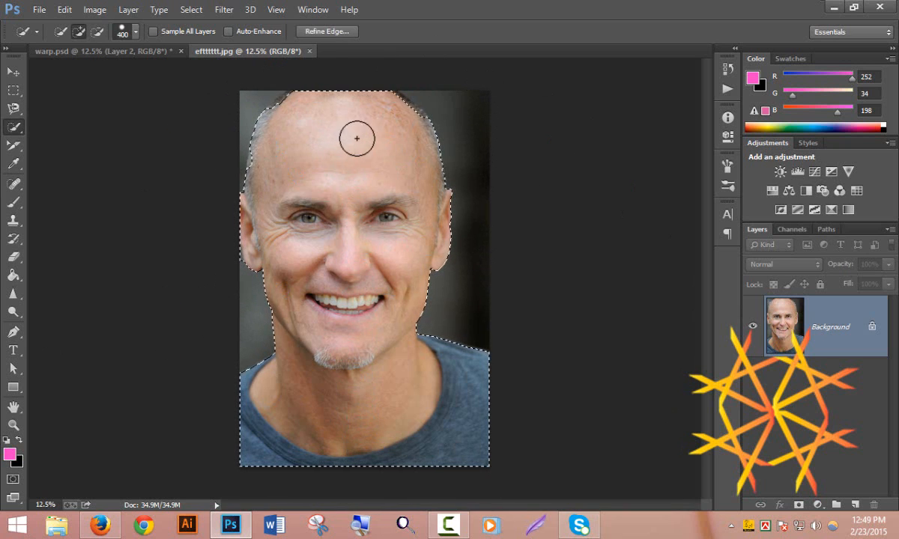
Start Refine Edge on the selection with Smart Radius enabled and a radius of 3.7 px.
left_click(314, 32)
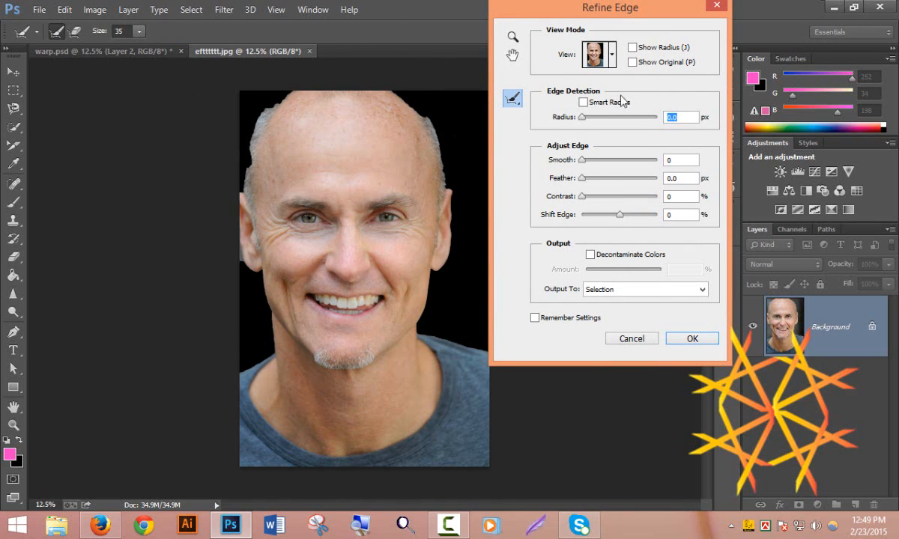
left_click(583, 103)
left_click_drag(584, 118, 597, 118)
Refine the hair edges on both sides of the head with a refine brush size of 189.
left_click(140, 32)
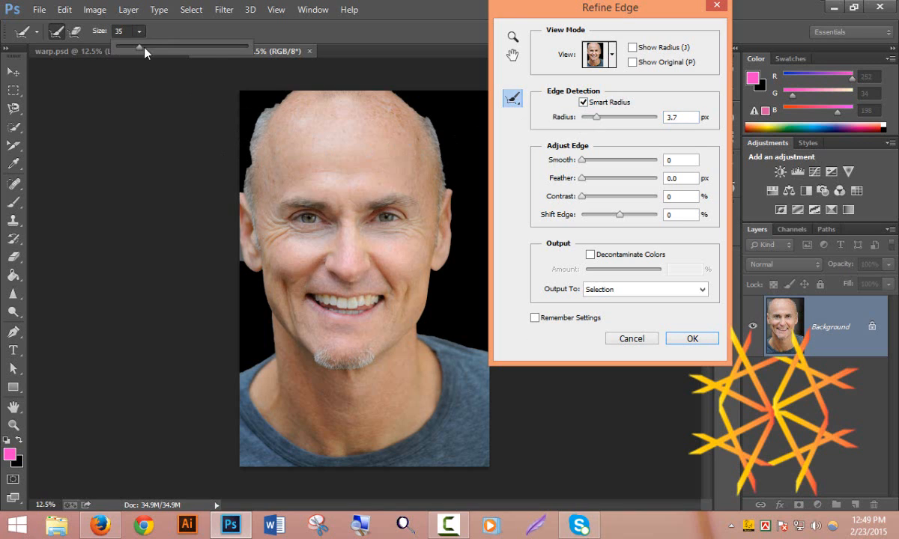
left_click_drag(143, 48, 212, 48)
left_click_drag(265, 110, 254, 184)
left_click_drag(400, 96, 437, 135)
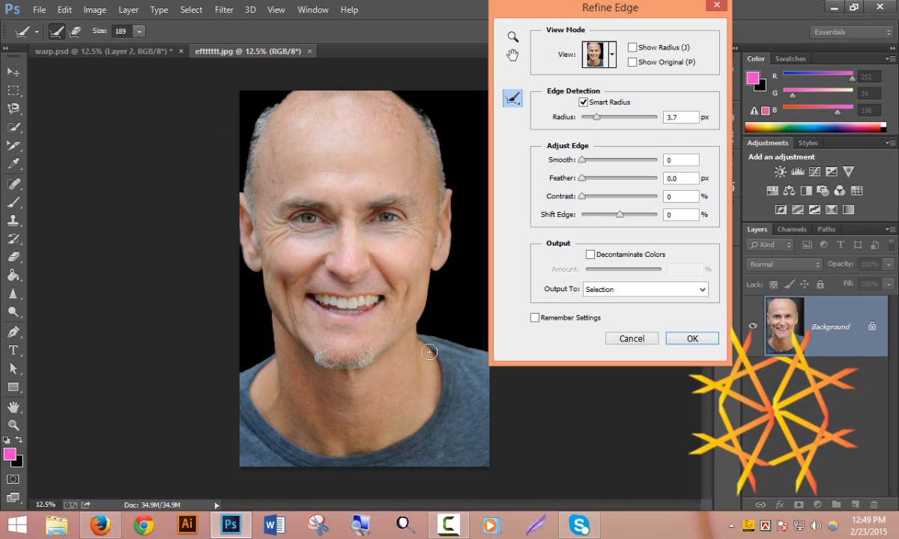
Output the refined selection to a new layer.
left_click(642, 290)
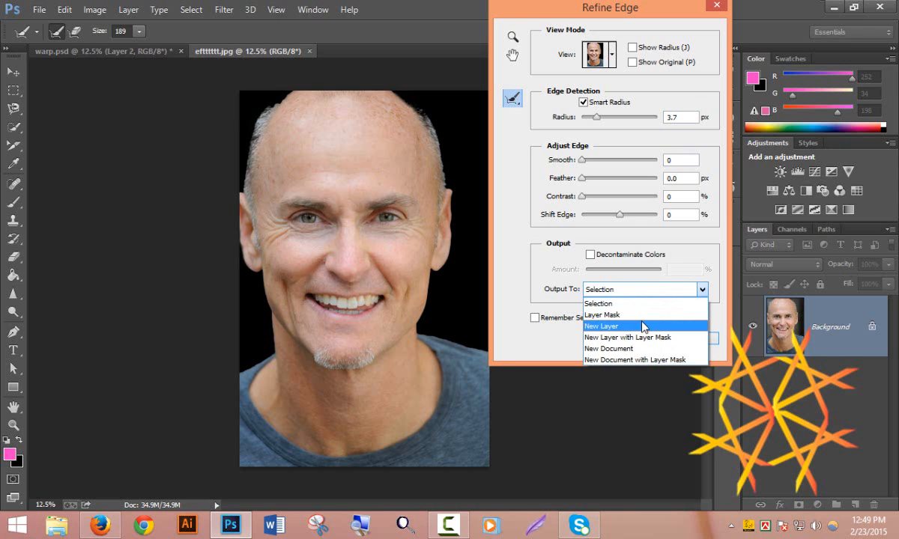
left_click(642, 326)
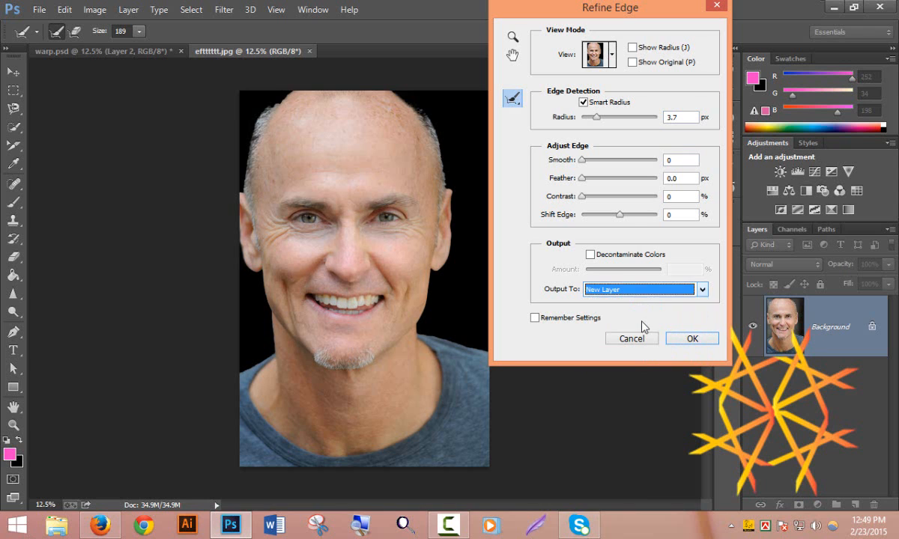
left_click(686, 338)
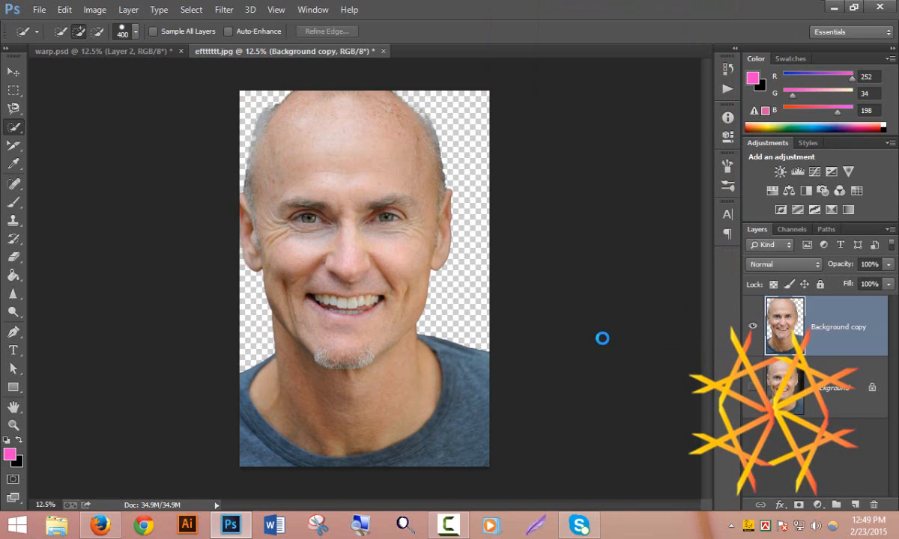
Duplicate the original Background layer and fill the copy with black as a visible backdrop behind the cut-out.
left_click(839, 391)
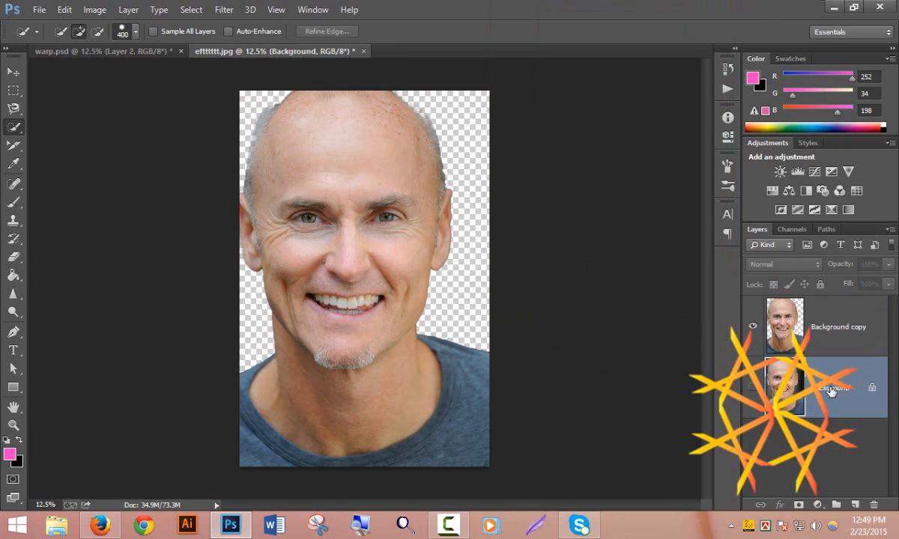
key("ctrl+j")
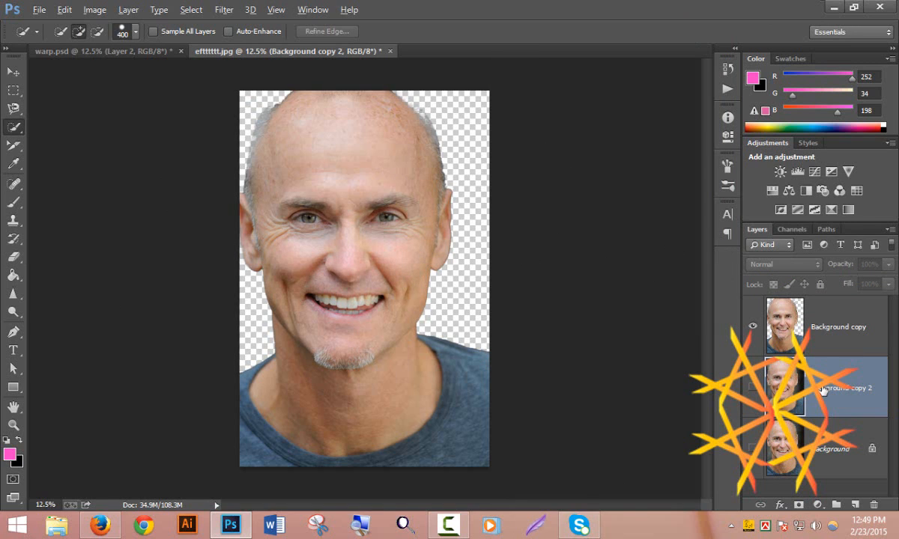
key("alt+BackSpace")
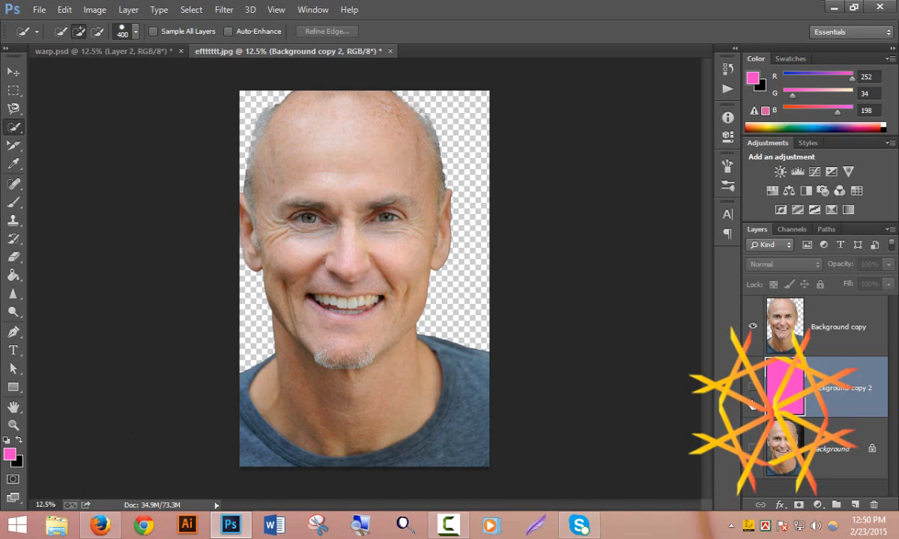
left_click(752, 387)
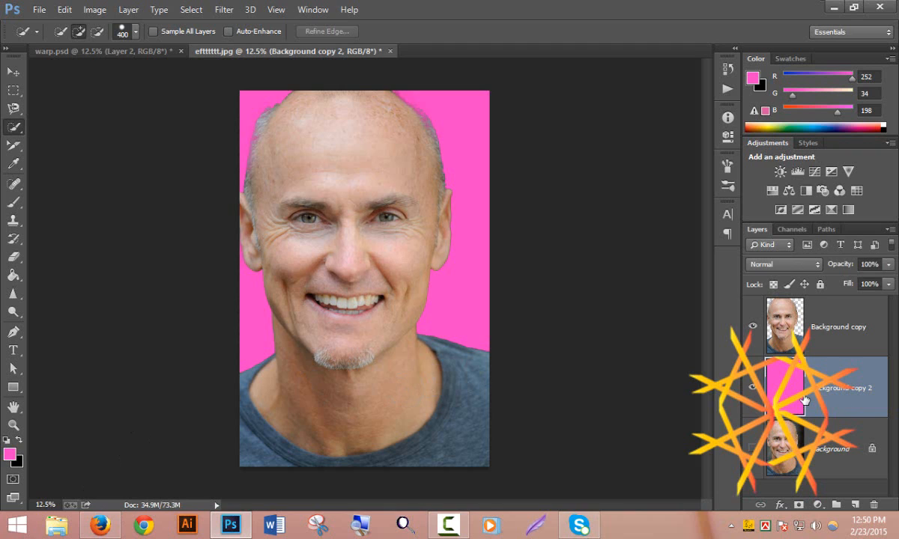
key("ctrl+BackSpace")
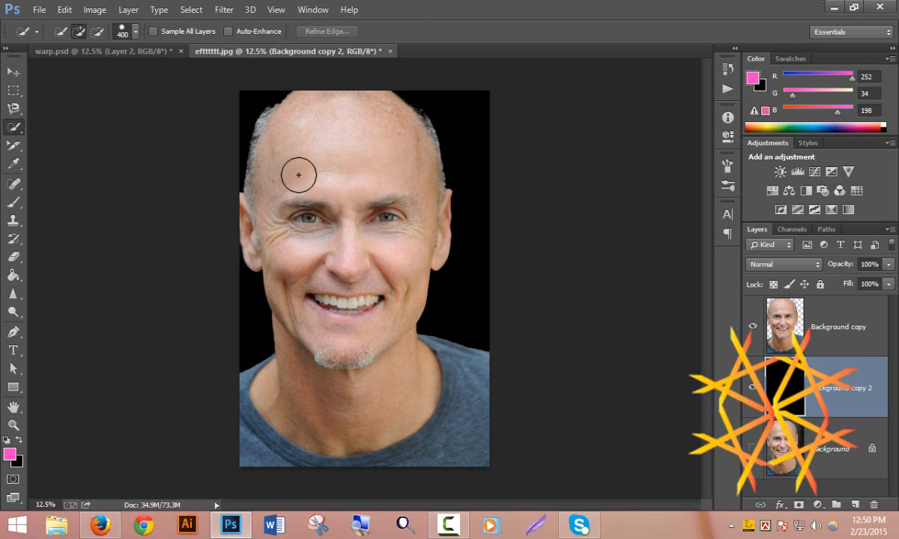
left_click(110, 15)
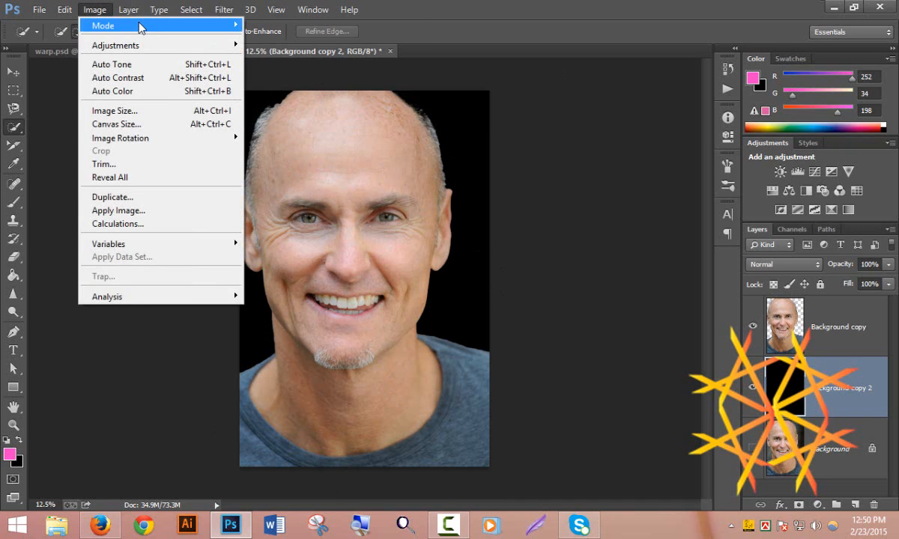
mouse_move(133, 43)
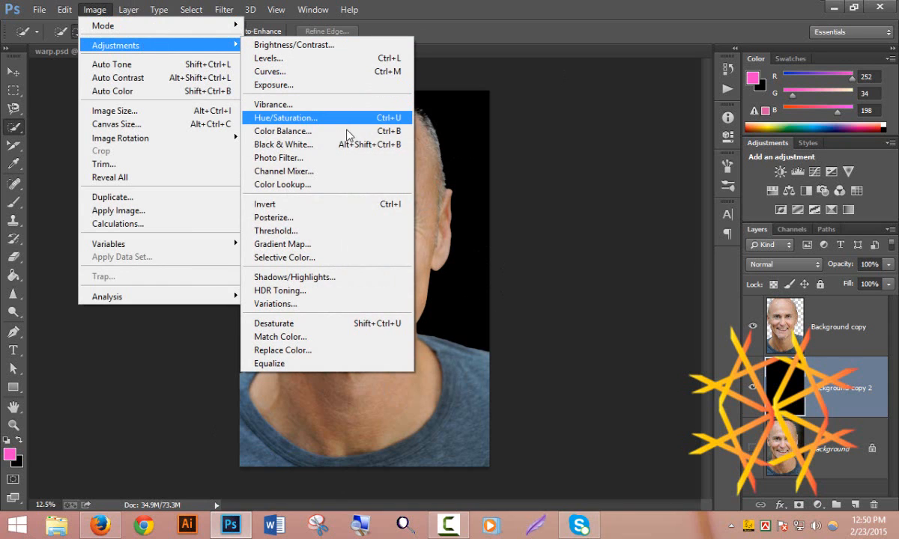
left_click(339, 323)
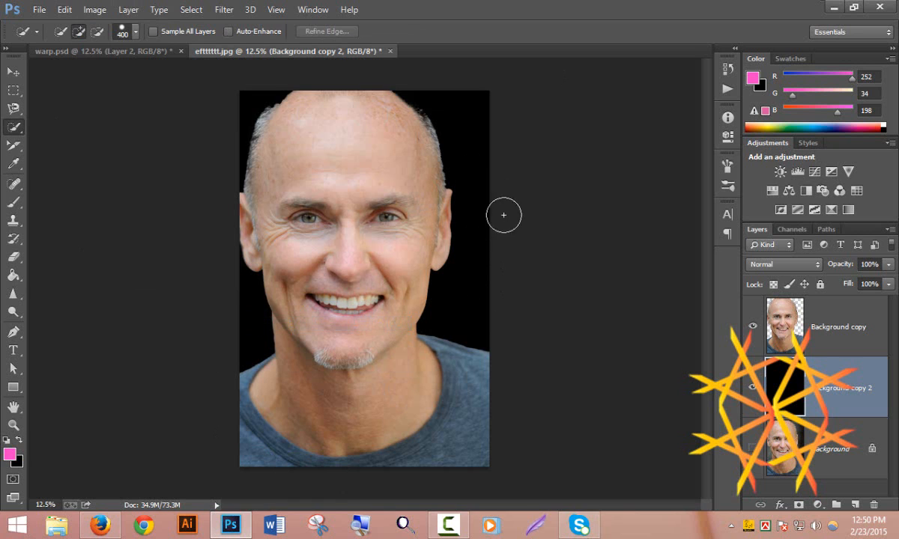
Desaturate the cut-out portrait on the Background copy layer.
left_click(780, 301)
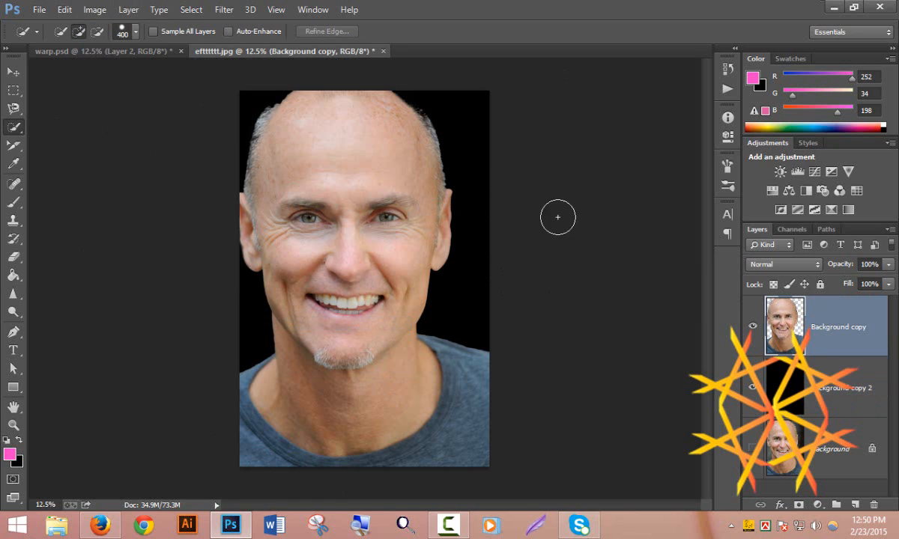
left_click(104, 7)
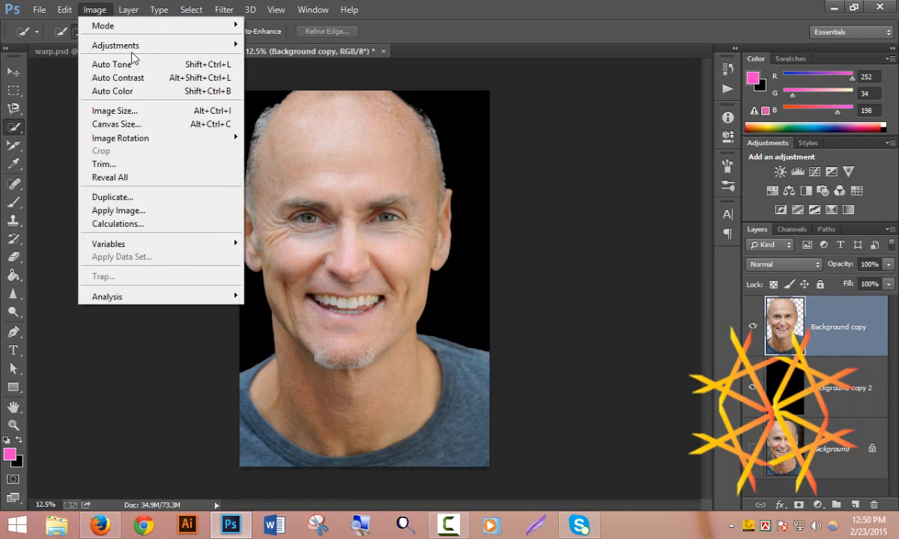
mouse_move(151, 47)
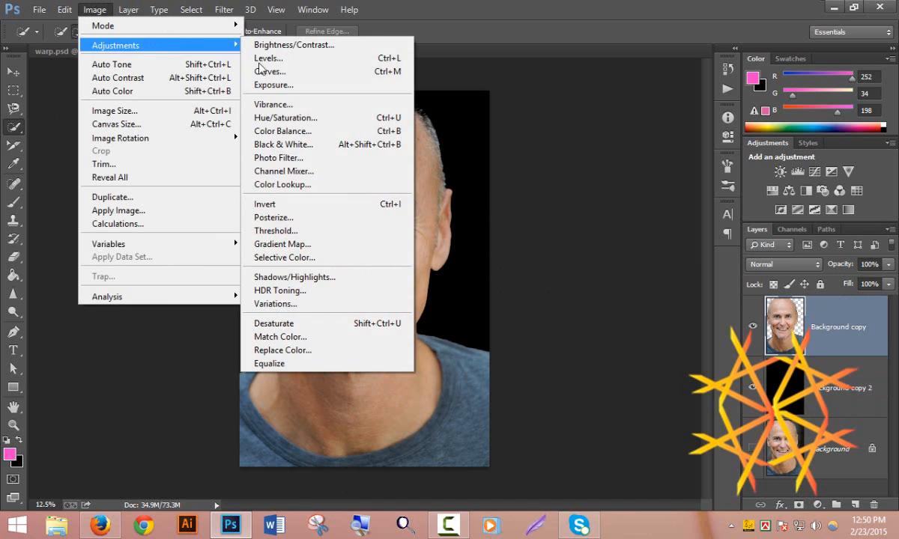
left_click(295, 324)
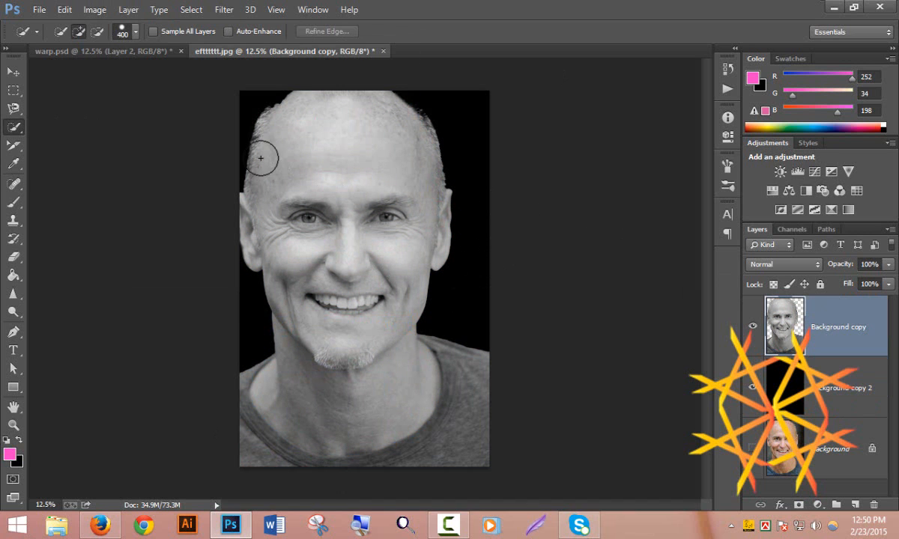
Apply a Levels adjustment to the cut-out portrait, deepening the shadows, slightly brightening the highlights and fine-tuning the midtones.
left_click(95, 10)
mouse_move(152, 45)
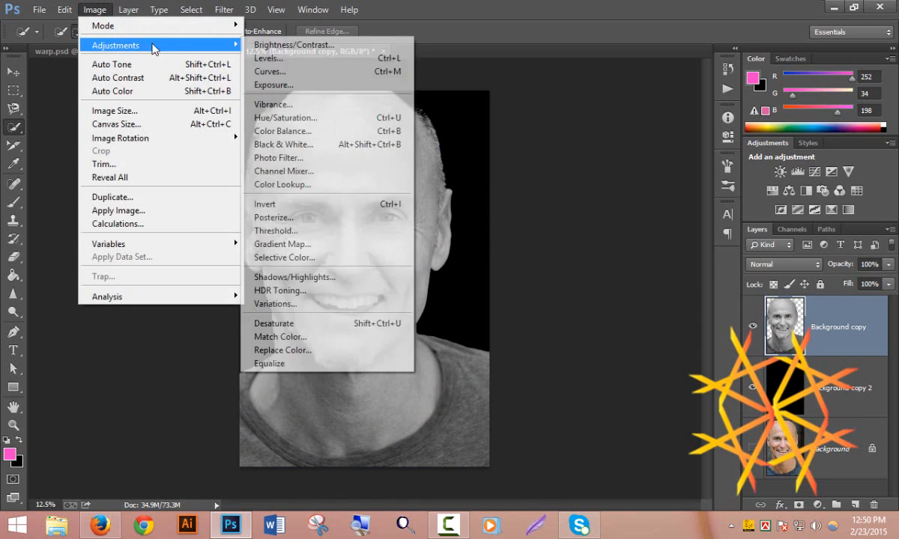
left_click(278, 59)
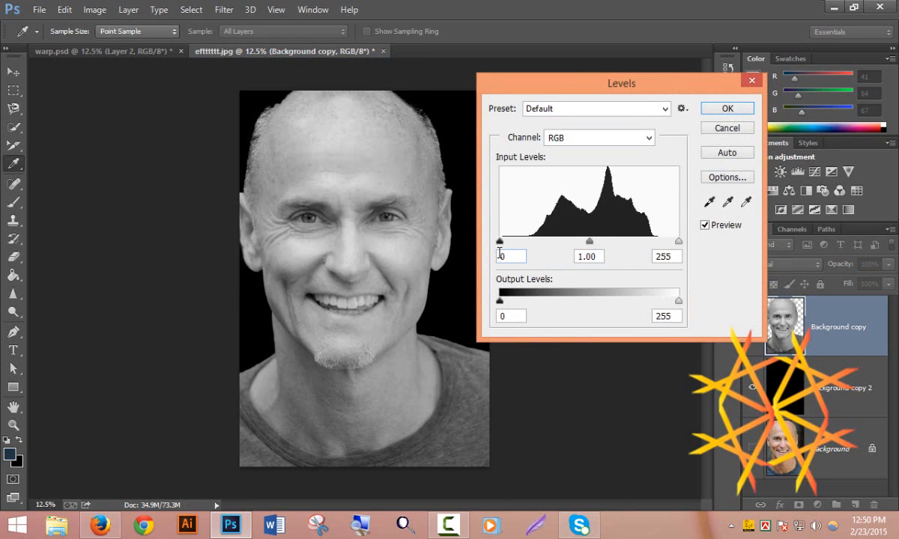
left_click_drag(502, 247, 531, 250)
left_click_drag(678, 242, 674, 249)
left_click_drag(603, 243, 601, 243)
left_click(718, 109)
key("w")
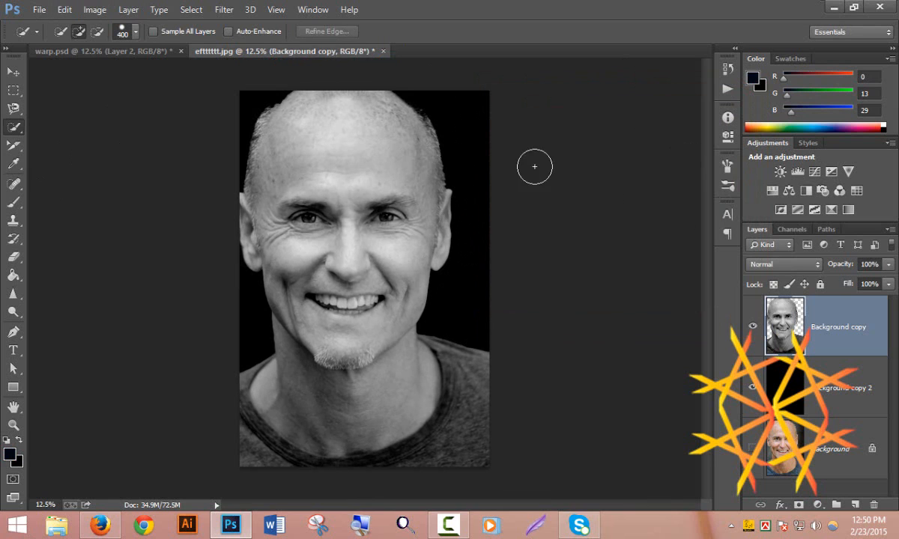
Create a new 50 × 50 pixel transparent document at 72 pixels/inch in RGB Color.
left_click(39, 10)
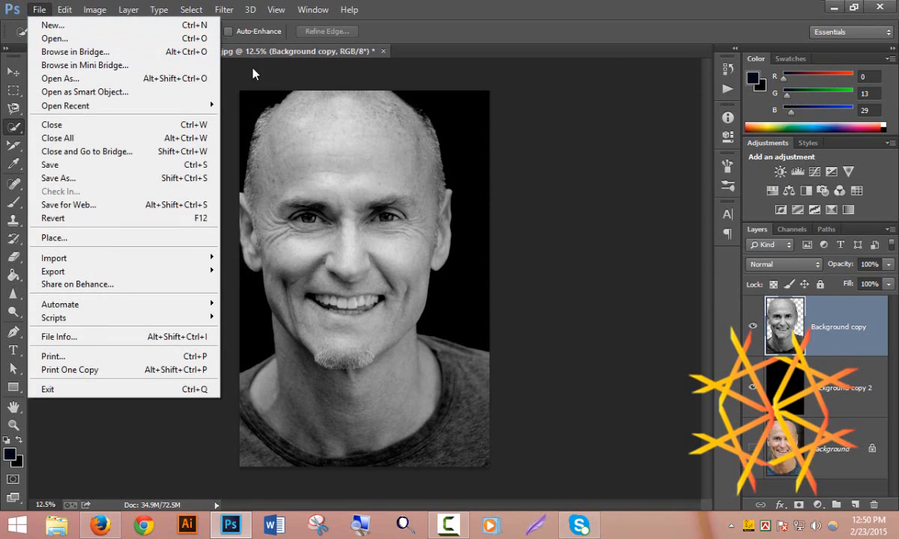
left_click(446, 69)
left_click(134, 53)
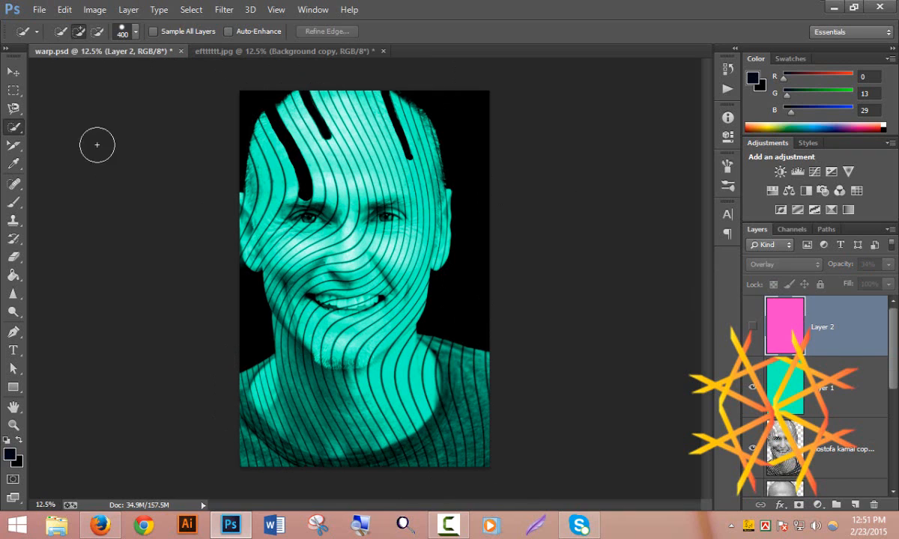
left_click(38, 10)
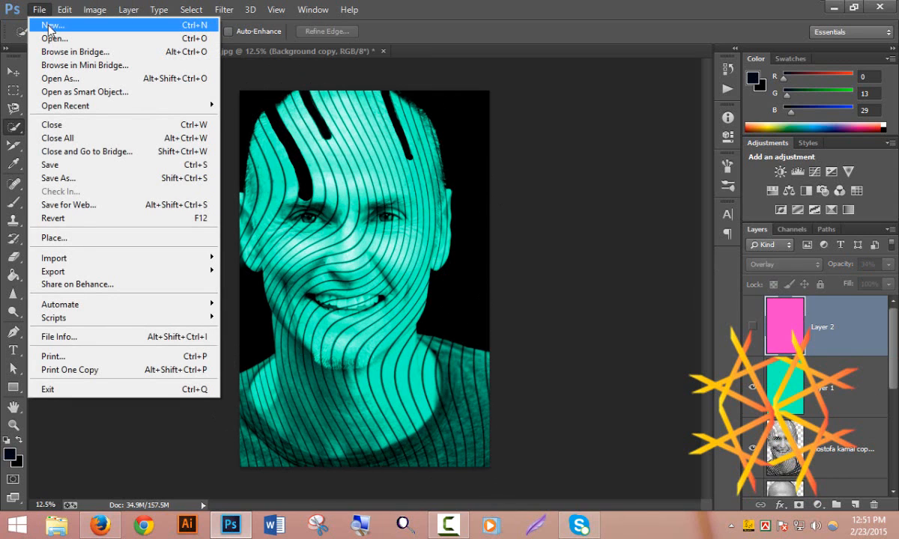
left_click(72, 25)
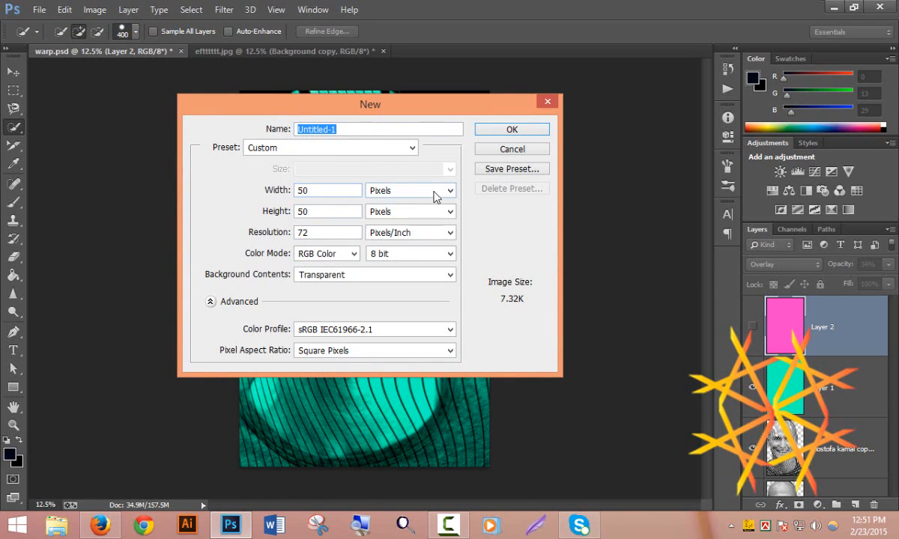
left_click(313, 190)
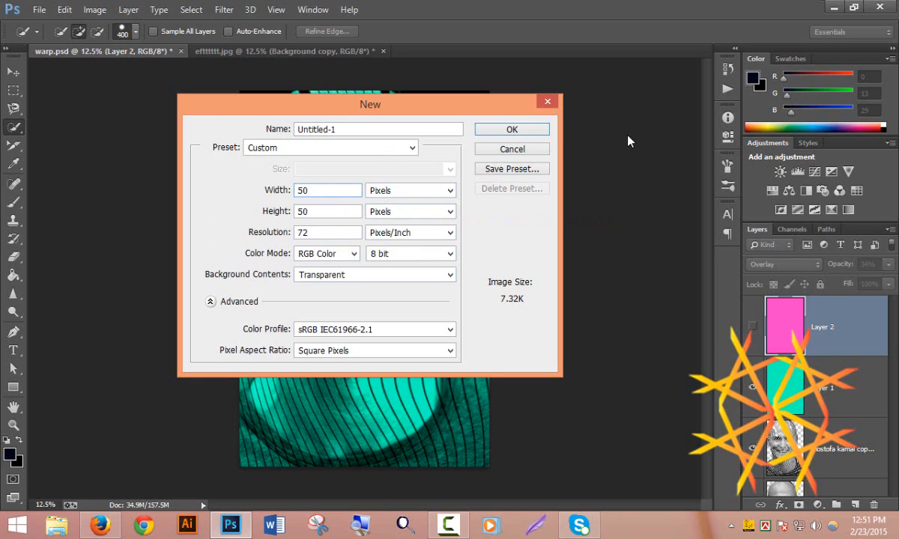
left_click(548, 132)
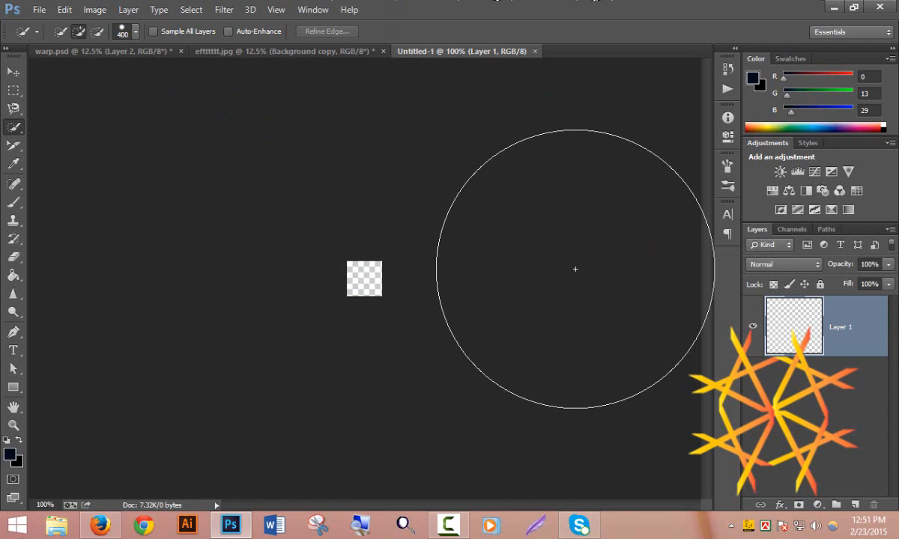
Select a full-height vertical strip about 5 px wide near the middle of the small canvas with the Rectangular Marquee Tool.
key("ctrl+0")
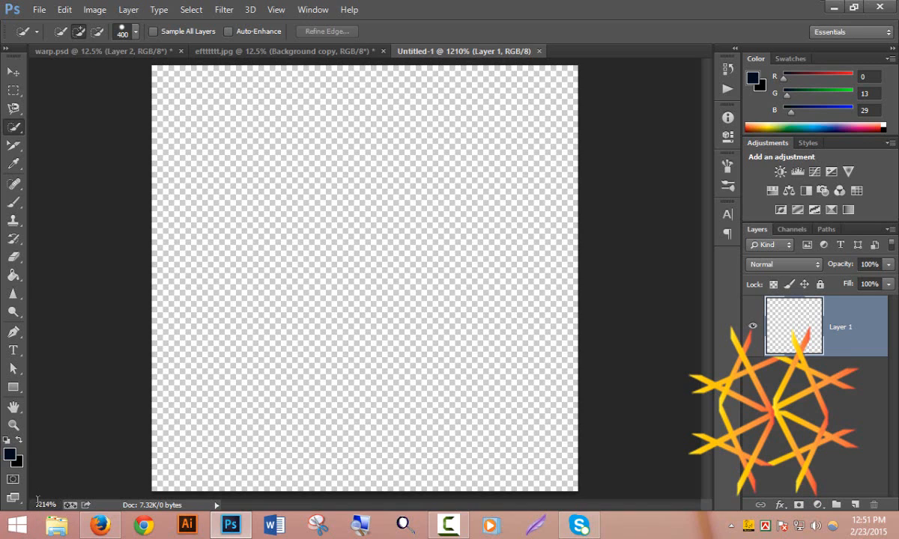
key("super+plus")
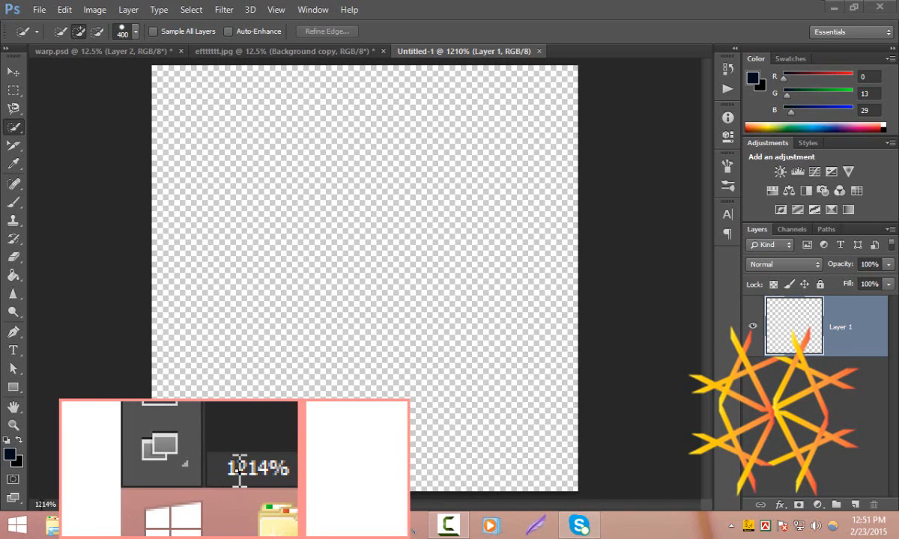
key("super+Escape")
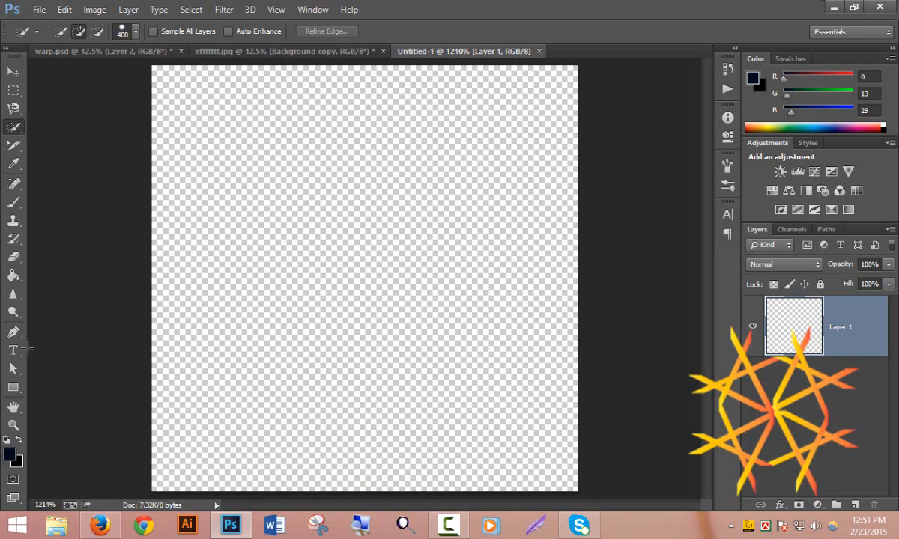
left_click(16, 93)
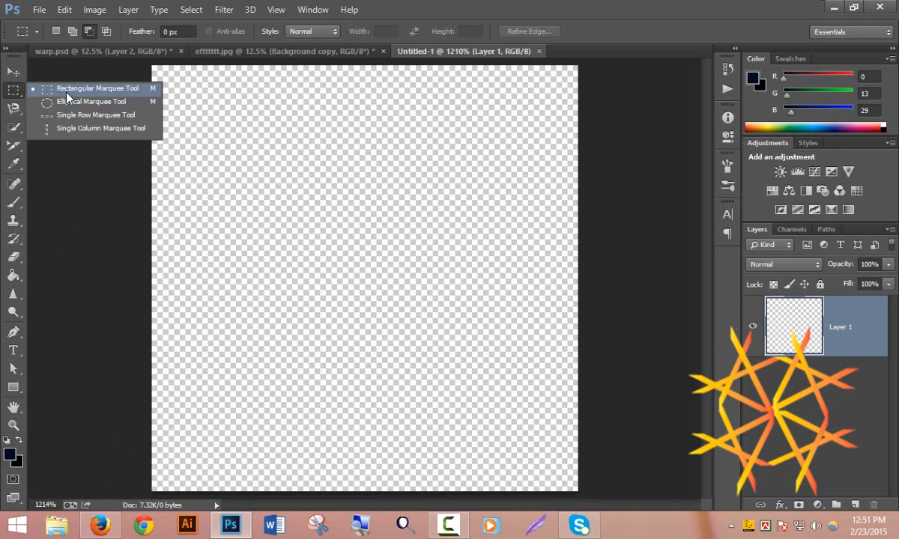
left_click(68, 91)
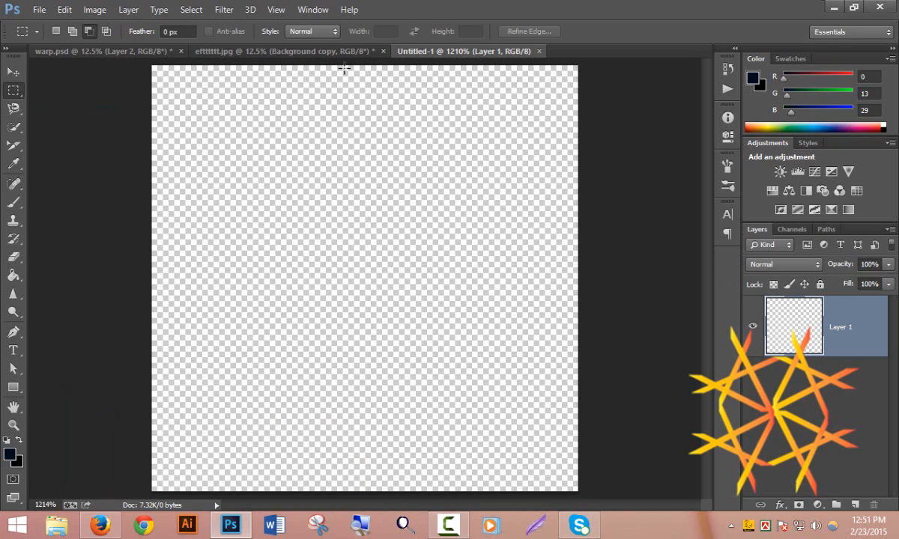
left_click_drag(343, 68, 381, 485)
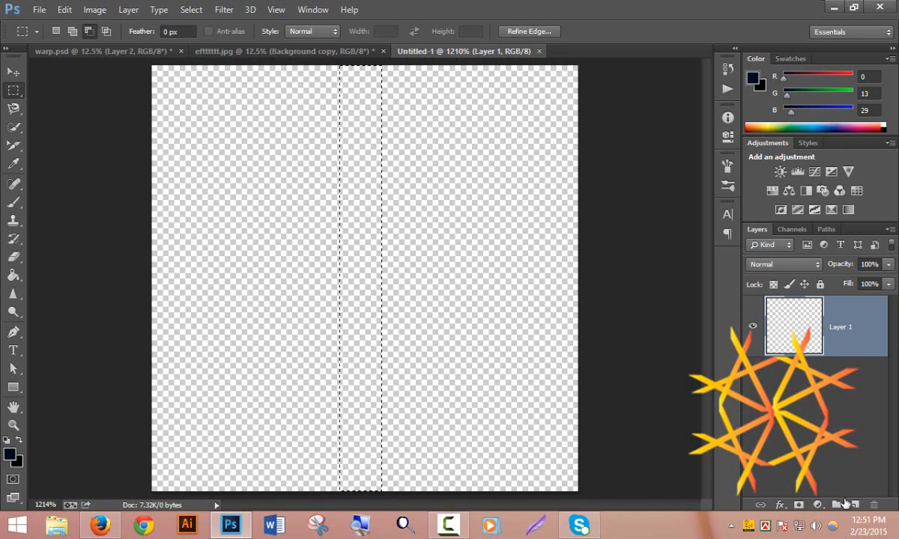
Add one new layer above Layer 1, fill the strip selection with the dark foreground colour and deselect.
key("ctrl+shift+alt+n")
key("ctrl+shift+alt+n")
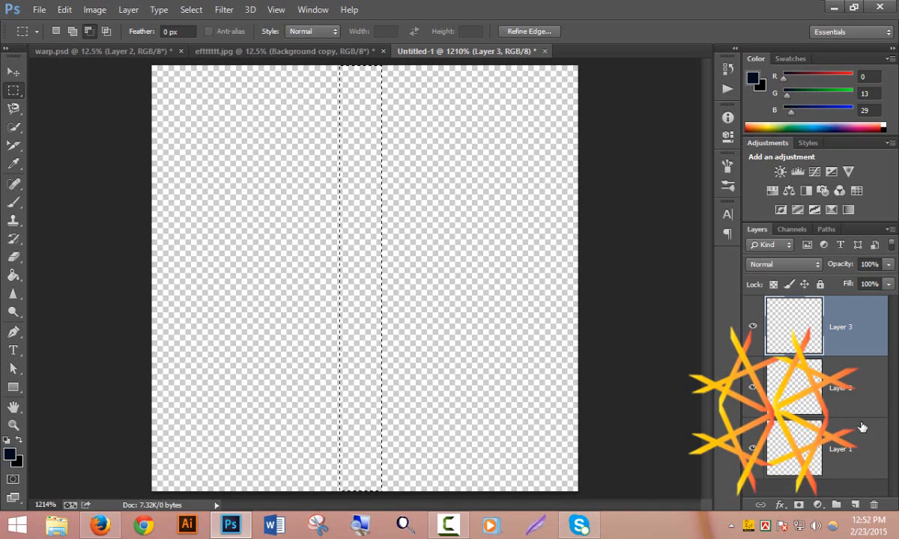
key("ctrl+z")
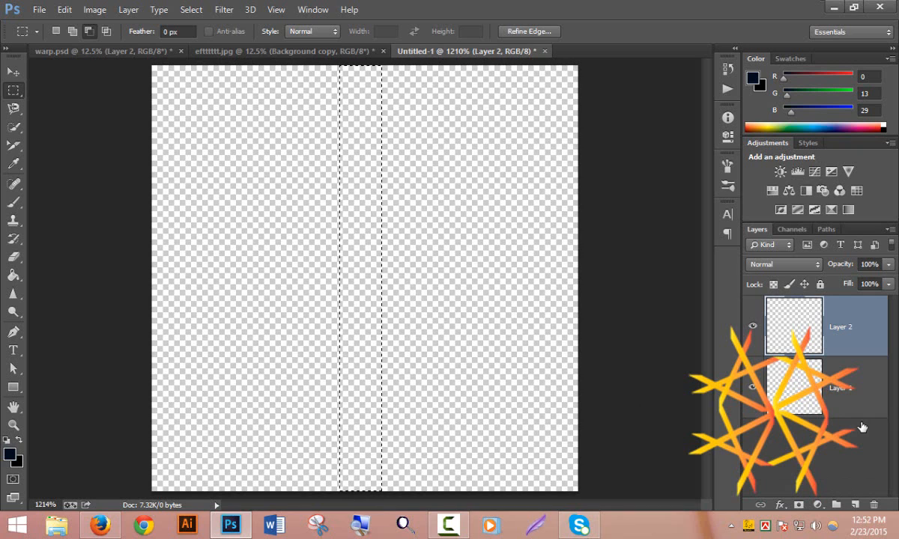
key("alt+BackSpace")
key("ctrl+d")
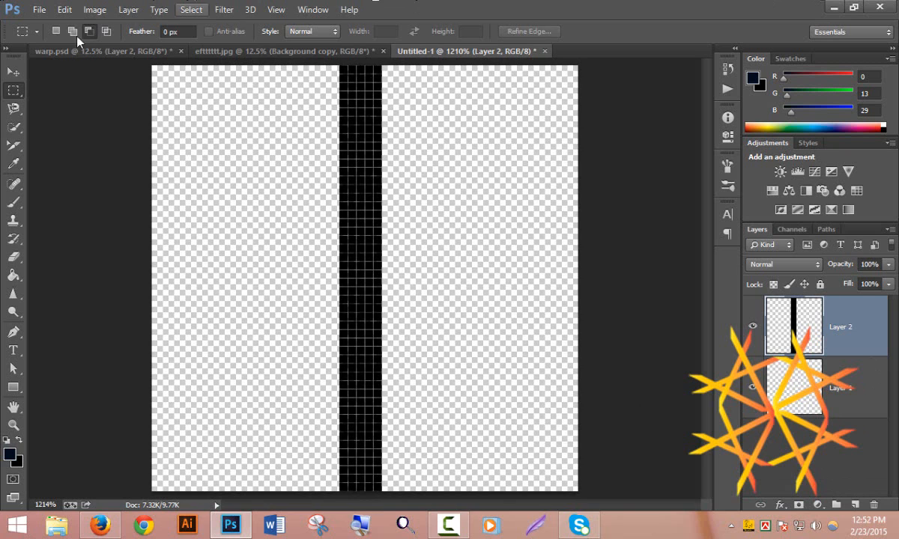
Define the stripe canvas as a pattern and enter the author's name as the pattern name.
left_click(65, 10)
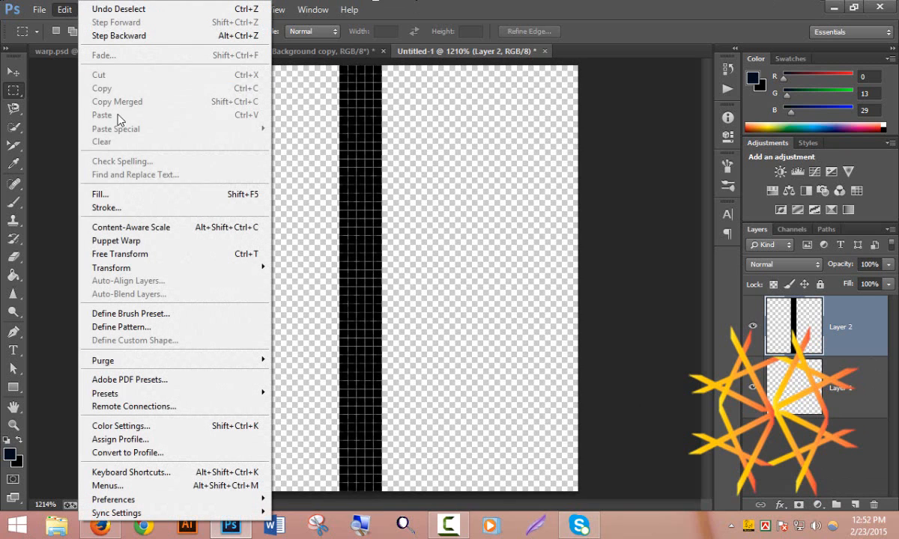
left_click(169, 329)
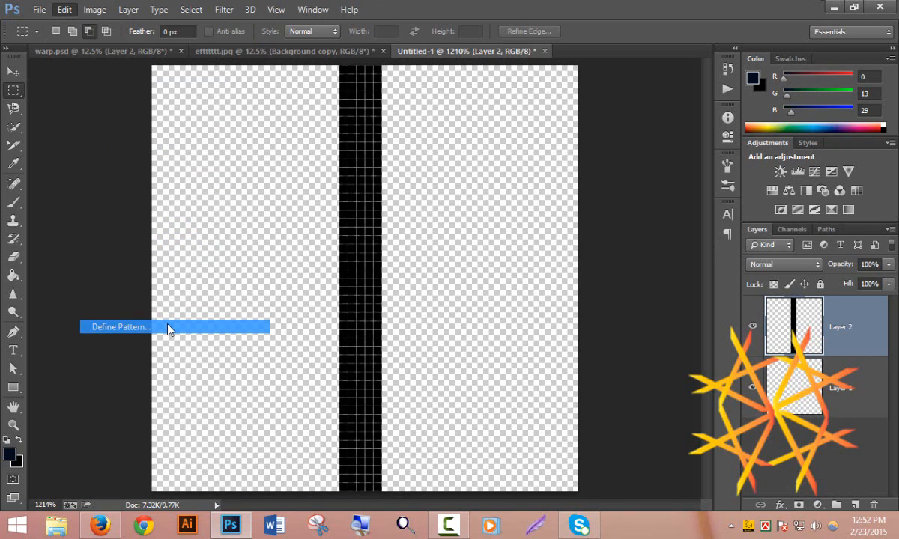
left_click_drag(420, 194, 354, 195)
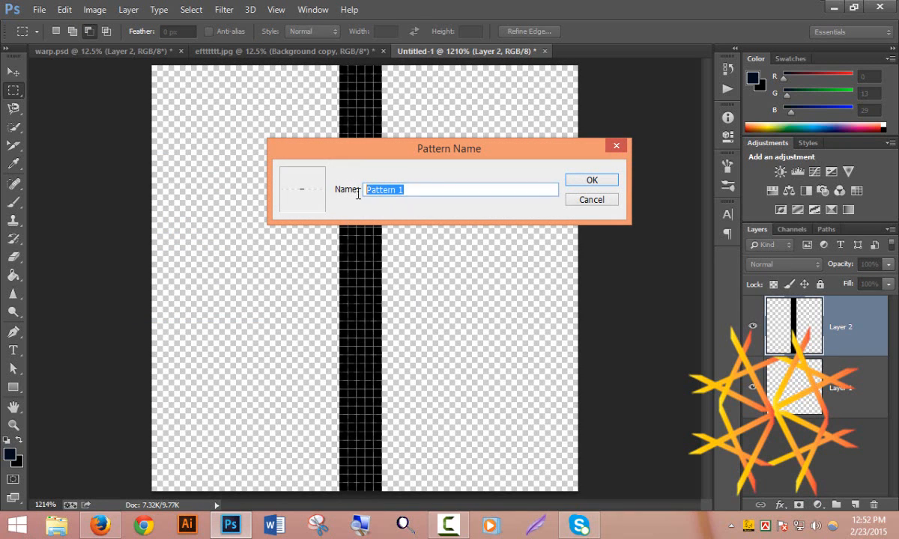
type("mostofa kamal 4")
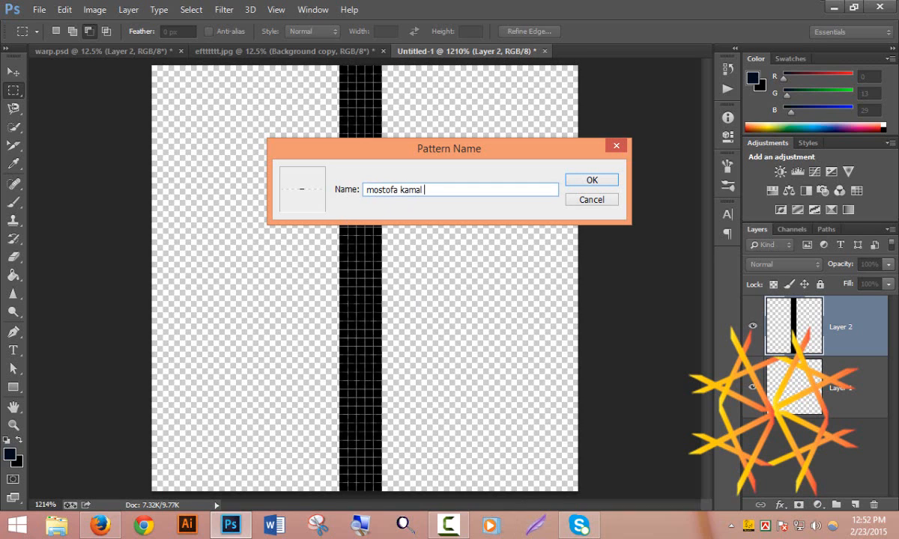
left_click(593, 180)
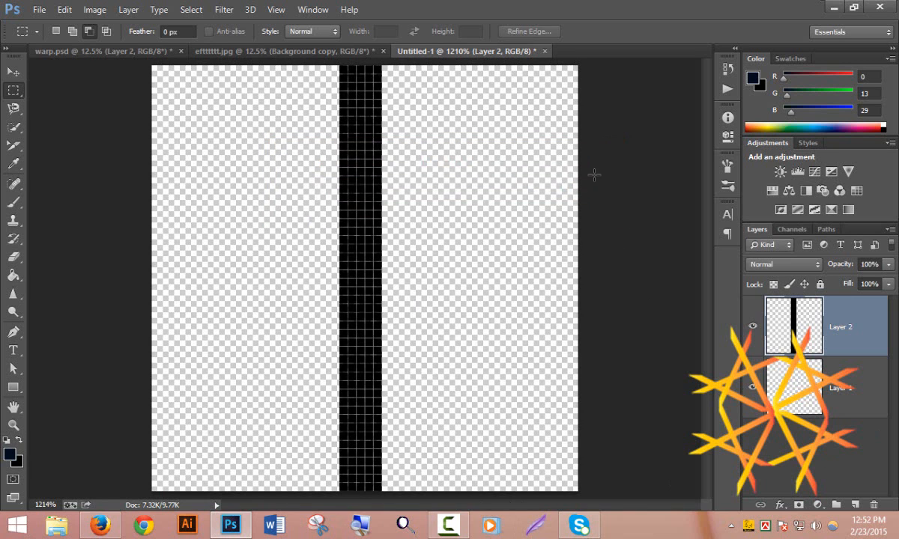
Create a new 1000 × 1000 pixel document at 72 pixels/inch with transparent background contents.
left_click(46, 9)
left_click(51, 25)
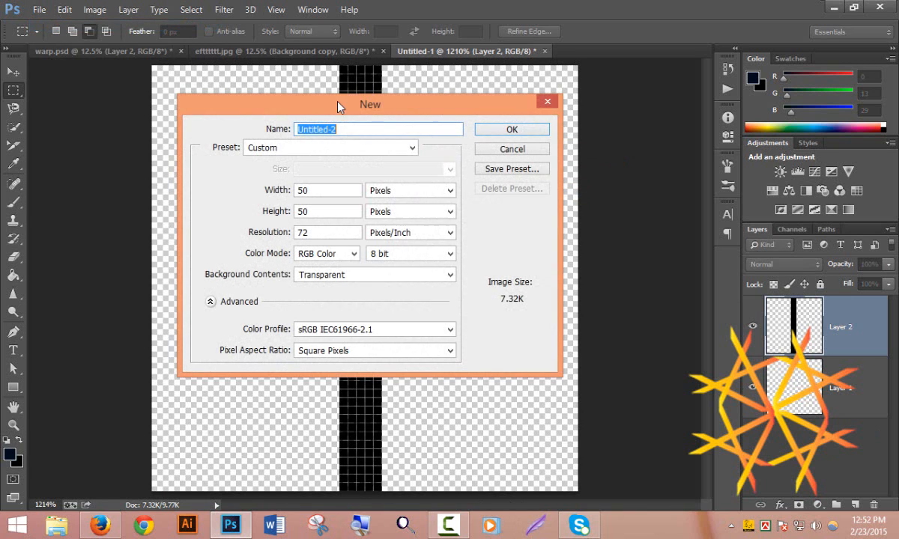
left_click_drag(330, 112, 371, 93)
left_click_drag(352, 177, 290, 181)
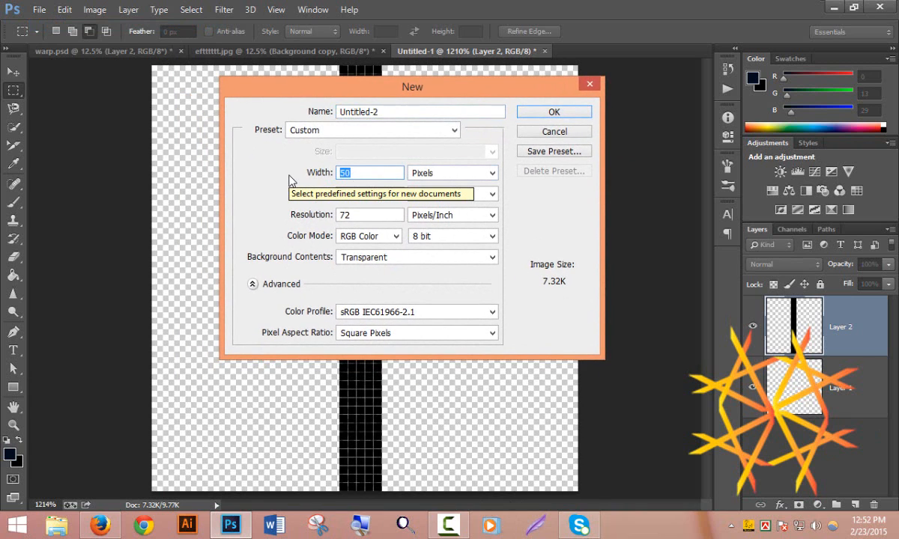
type("1")
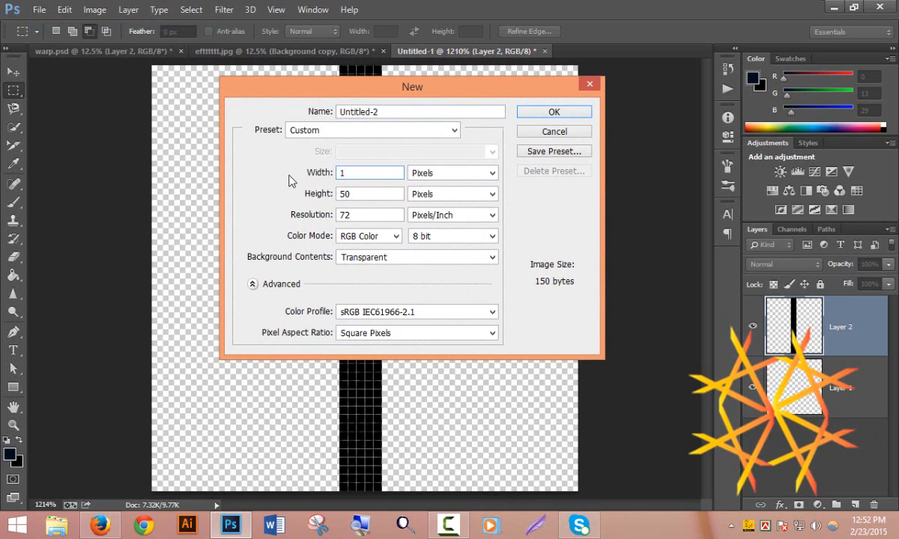
type("000")
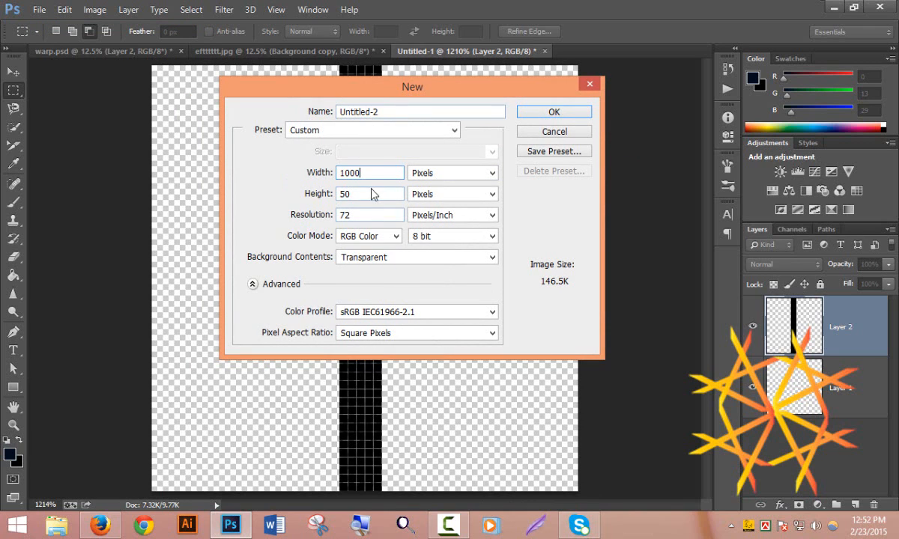
key("Tab")
type("1000")
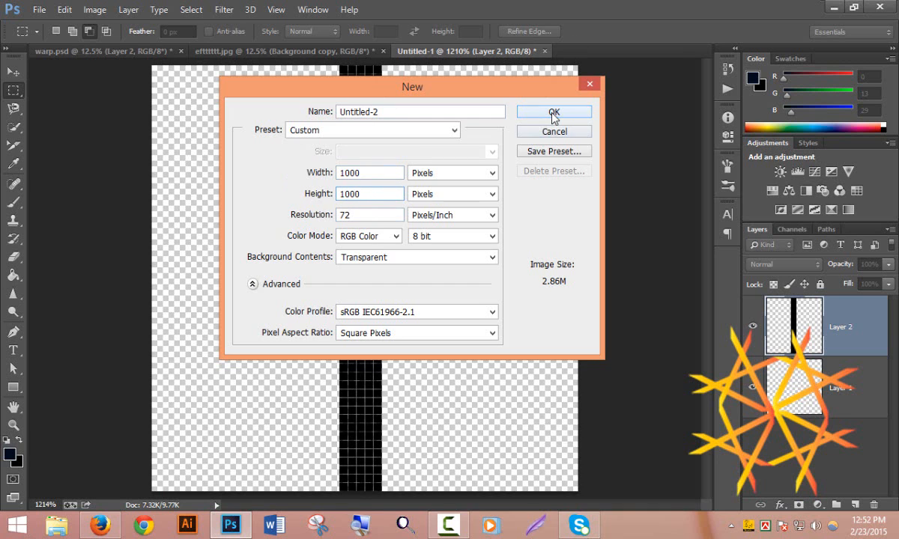
left_click(518, 111)
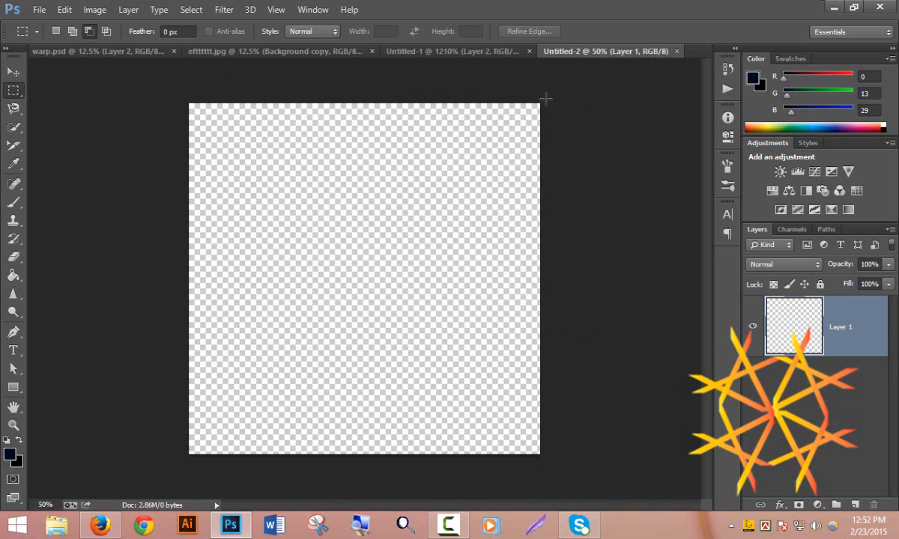
Fill Layer 1 with a white background colour and duplicate the layer.
left_click(19, 458)
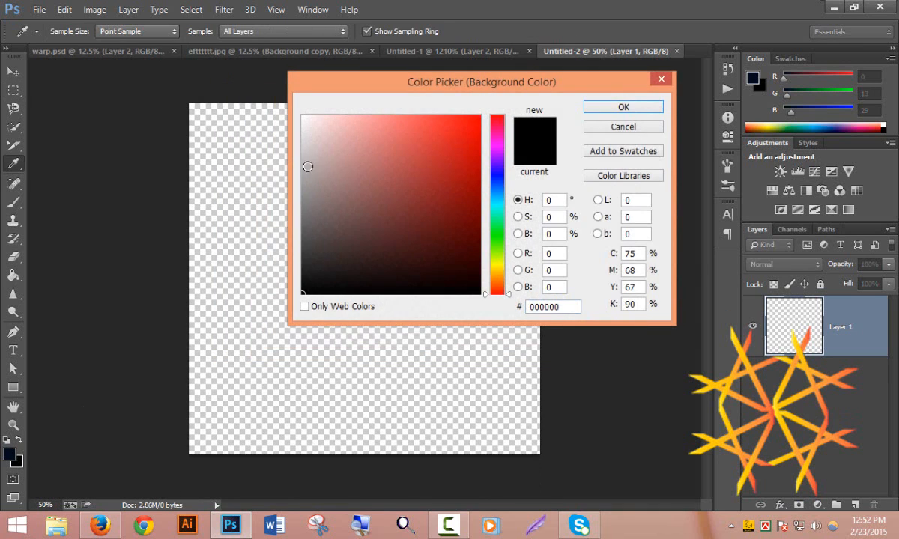
left_click(303, 117)
left_click(606, 111)
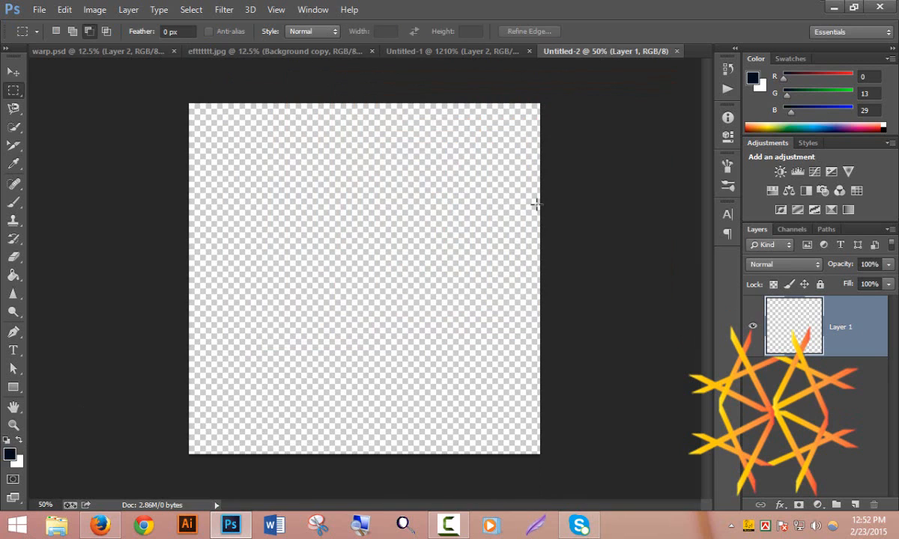
key("ctrl+BackSpace")
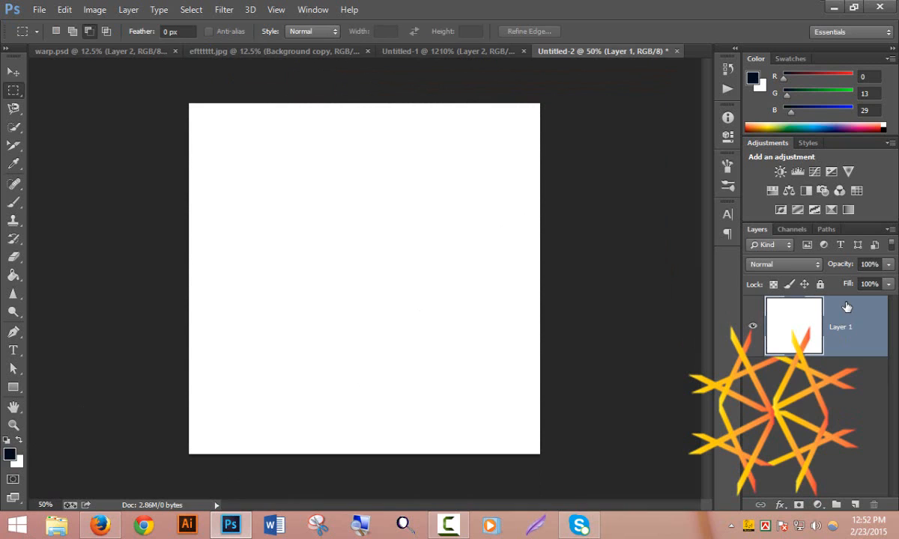
left_click_drag(846, 307, 858, 503)
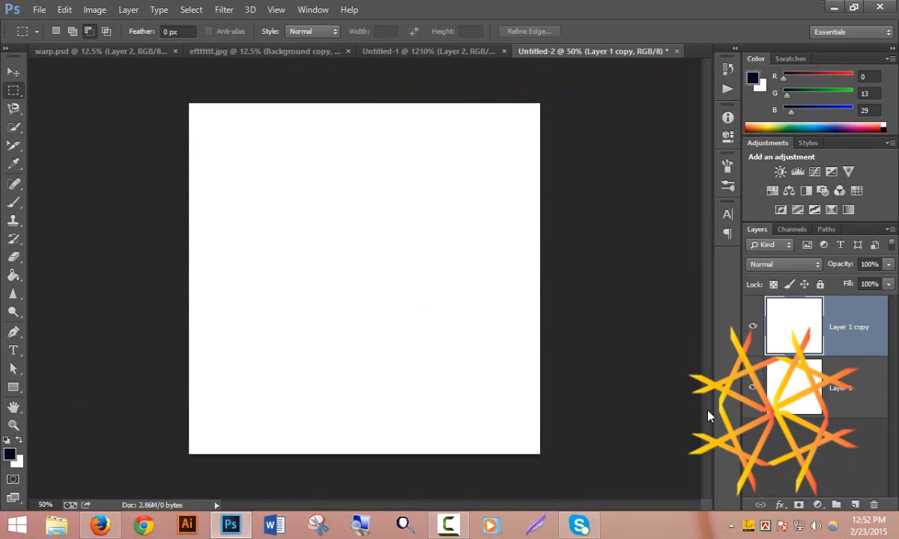
Set the fill opacity of Layer 1 copy to 0% in its blending options.
double_click(867, 319)
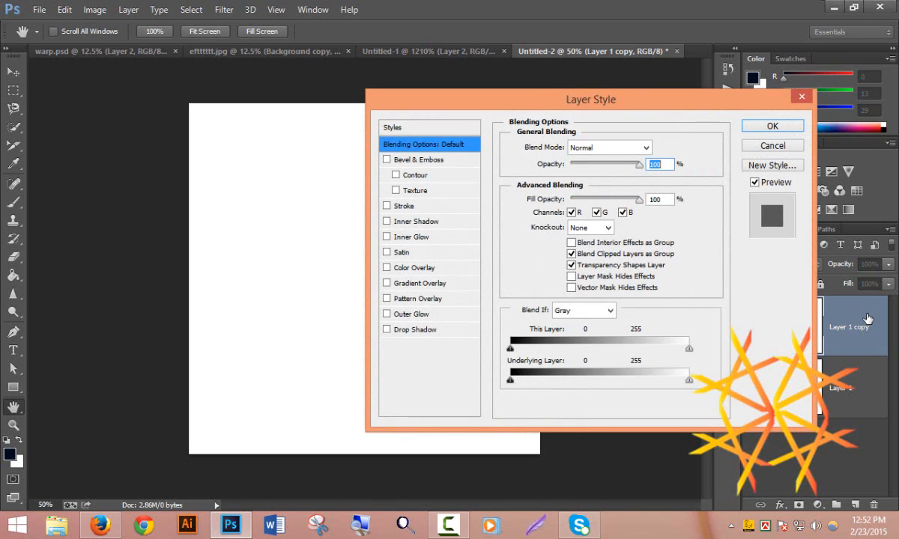
left_click(767, 126)
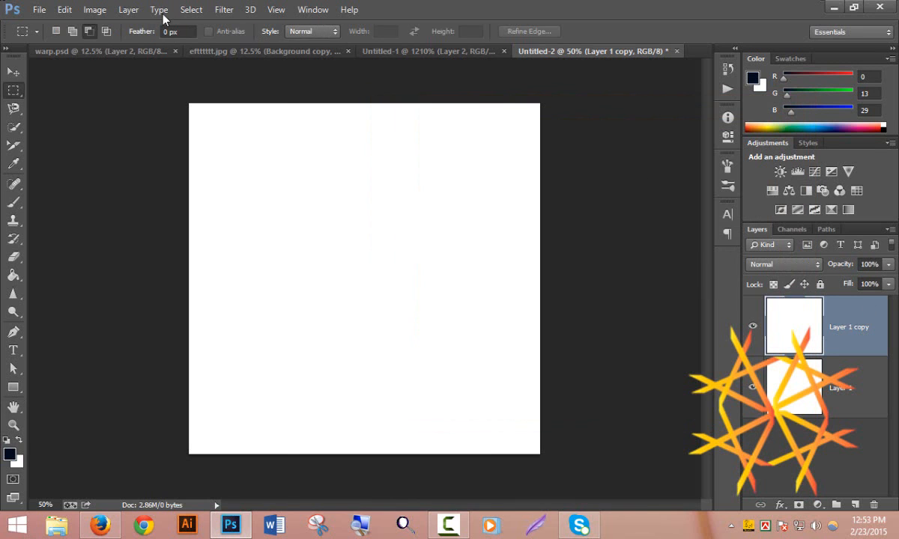
left_click(129, 9)
mouse_move(197, 107)
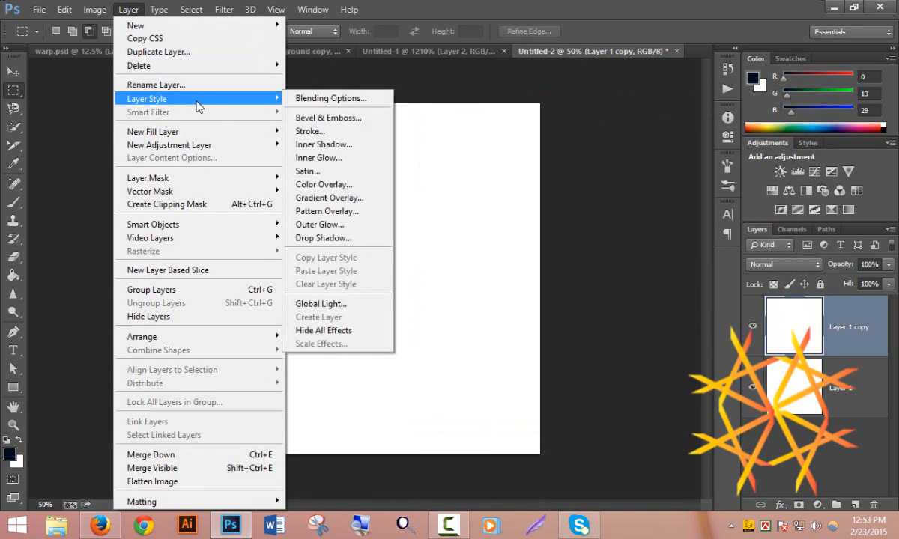
left_click(321, 105)
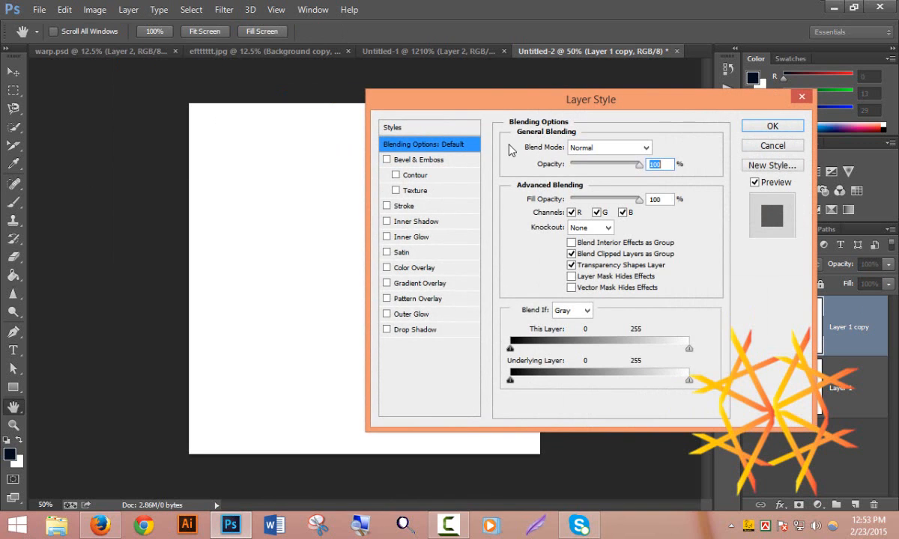
left_click_drag(524, 99, 571, 47)
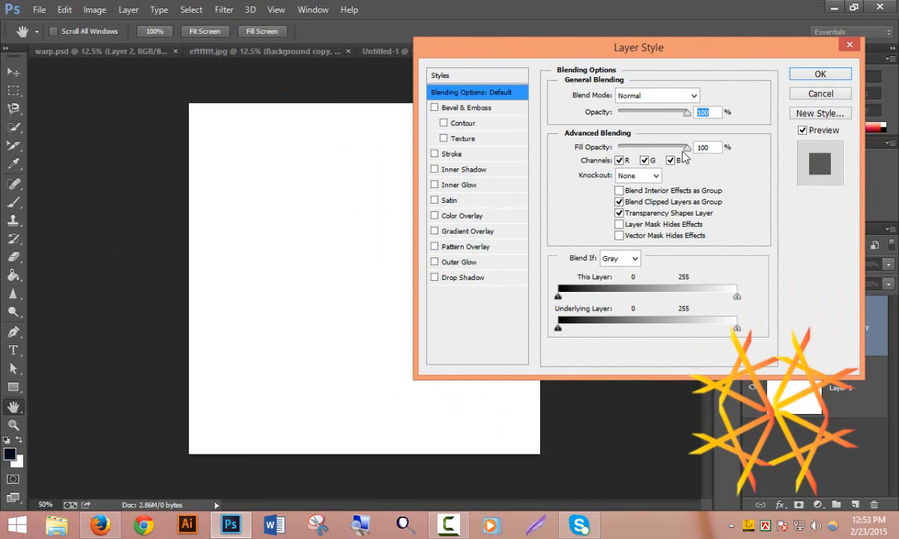
left_click_drag(687, 149, 573, 196)
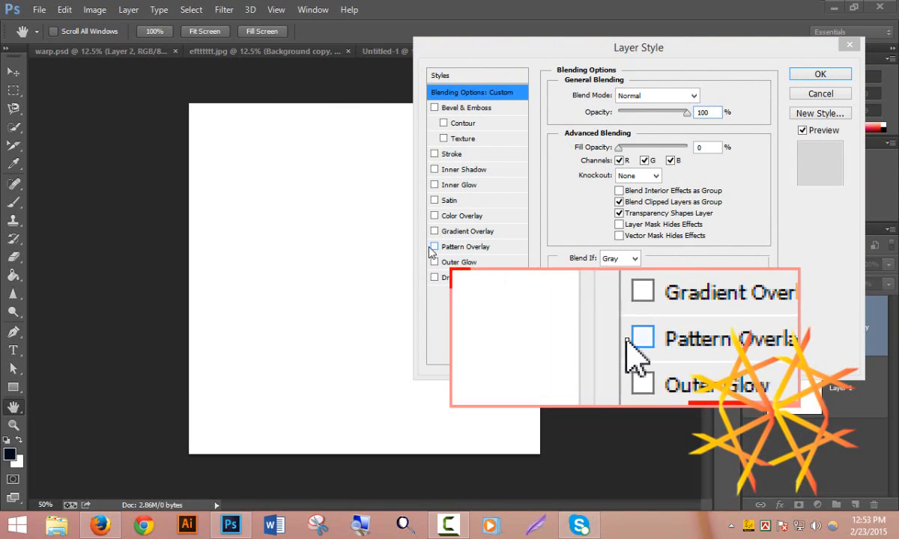
Add a Pattern Overlay to Layer 1 copy using the custom vertical-stripe pattern.
left_click(434, 247)
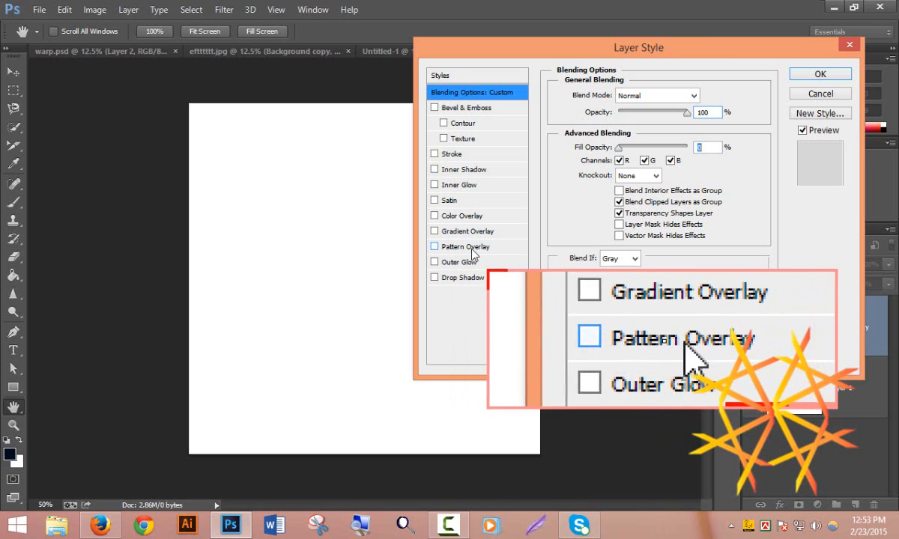
left_click(472, 249)
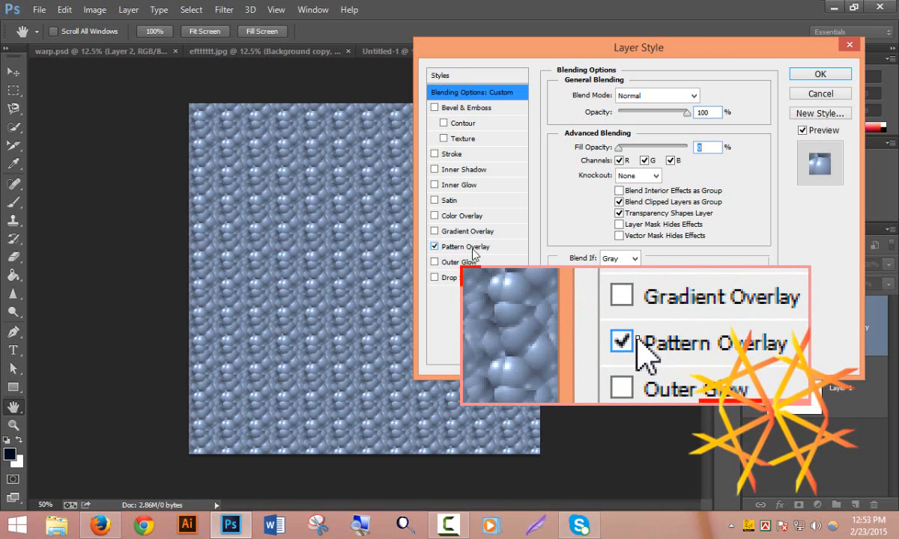
left_click(489, 251)
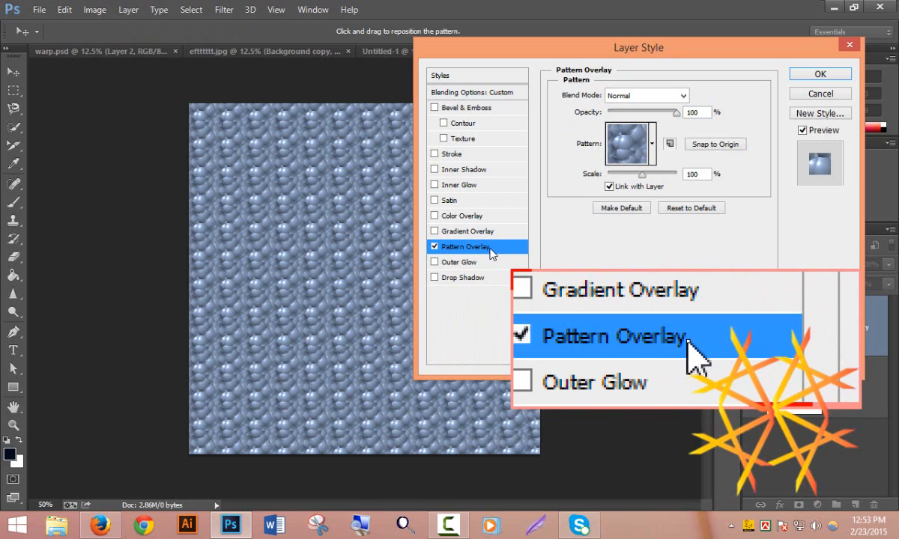
left_click(617, 148)
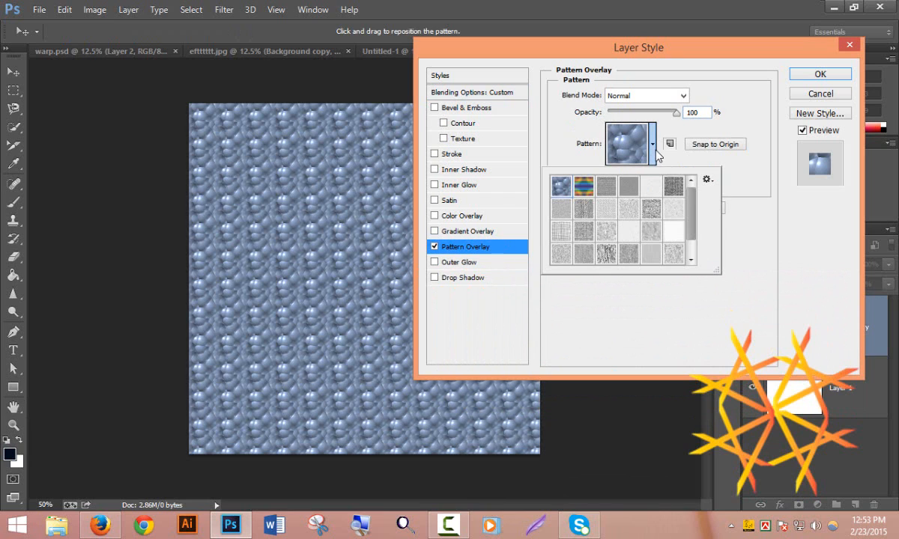
scroll(687, 240, "down", 1)
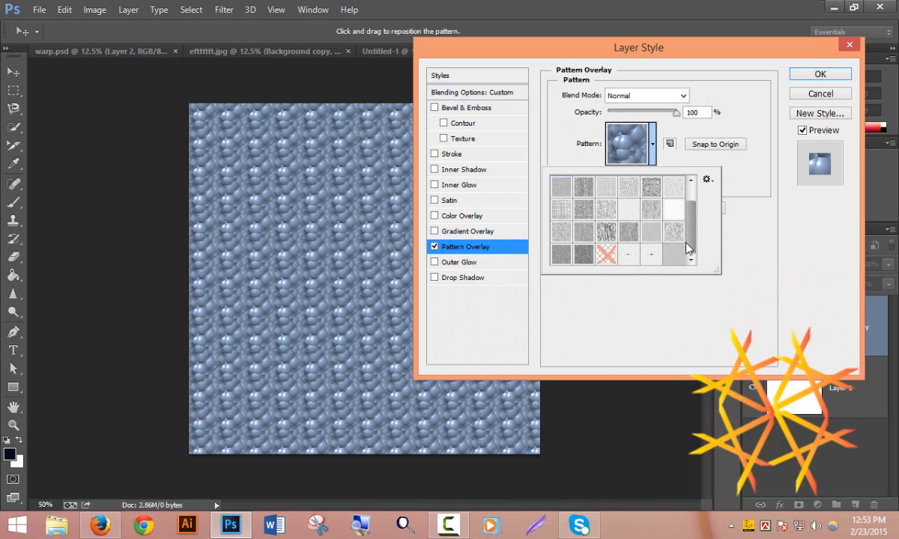
left_click(649, 257)
left_click(767, 238)
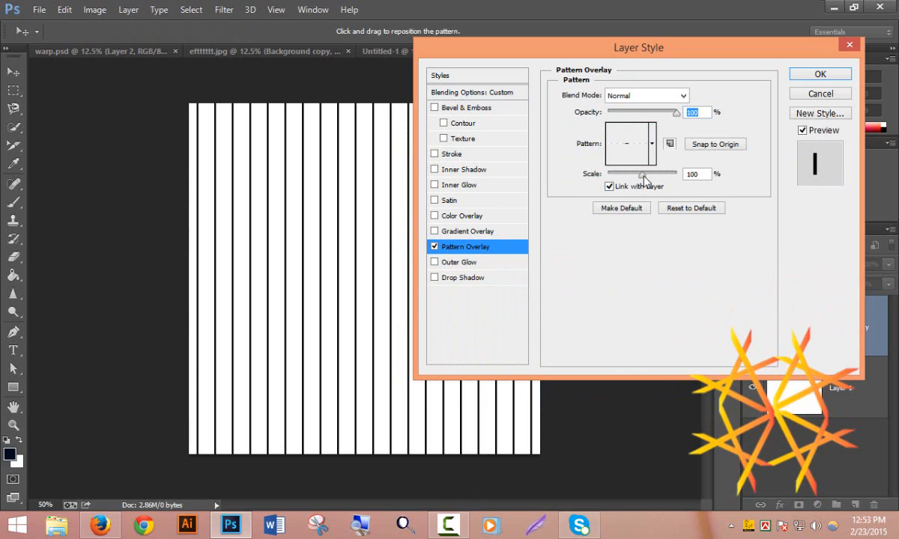
Scale the overlay pattern to 31%, apply the layer style and hide Layer 1.
left_click_drag(641, 175, 618, 181)
left_click(618, 183)
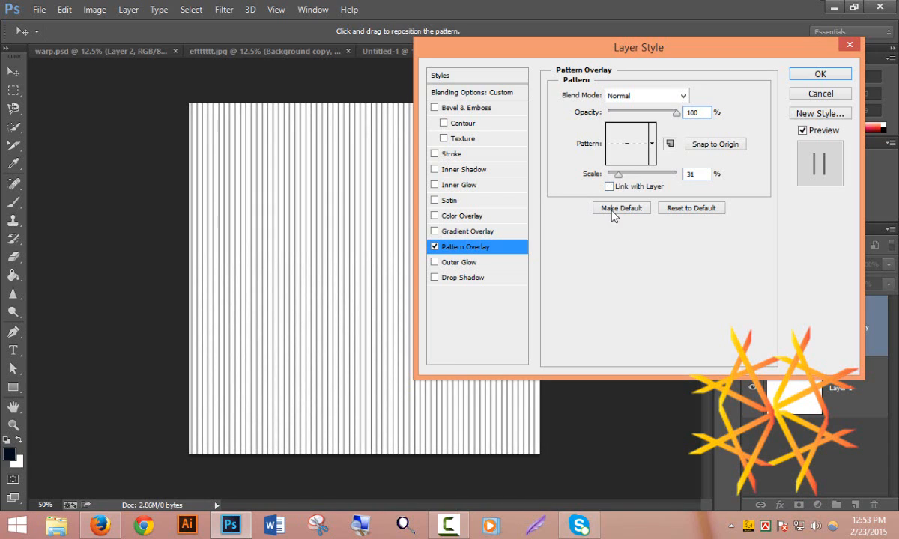
left_click(609, 187)
left_click(815, 75)
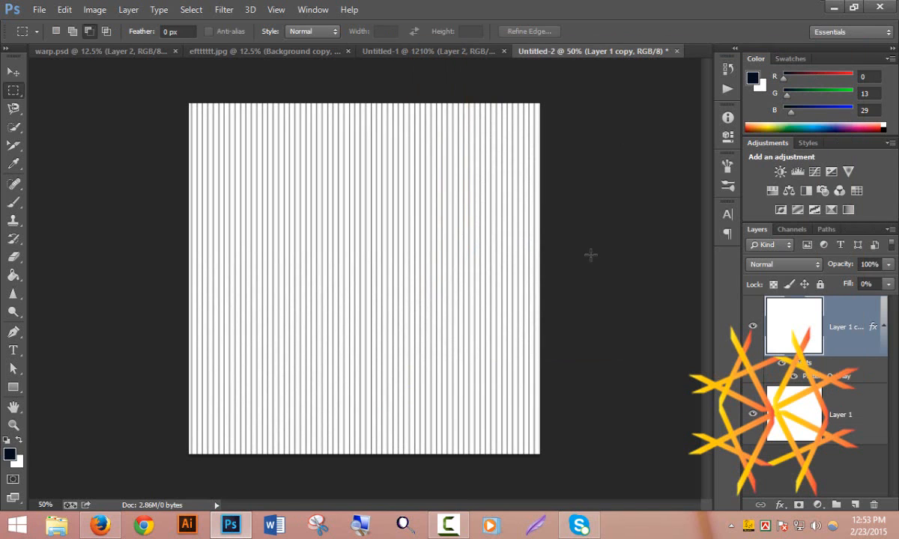
left_click(752, 414)
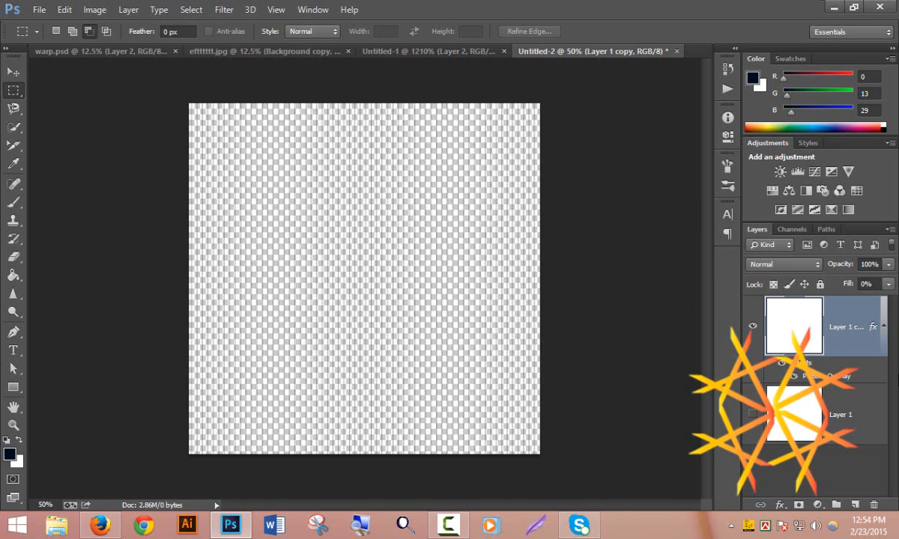
Try flattening the image from the striped layer, discarding the hidden layer, and undo it.
right_click(799, 327)
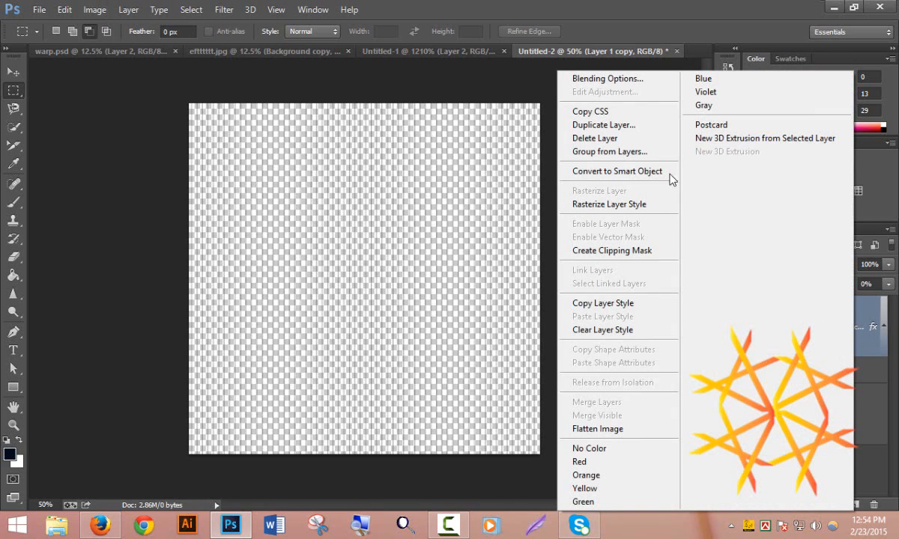
left_click(630, 438)
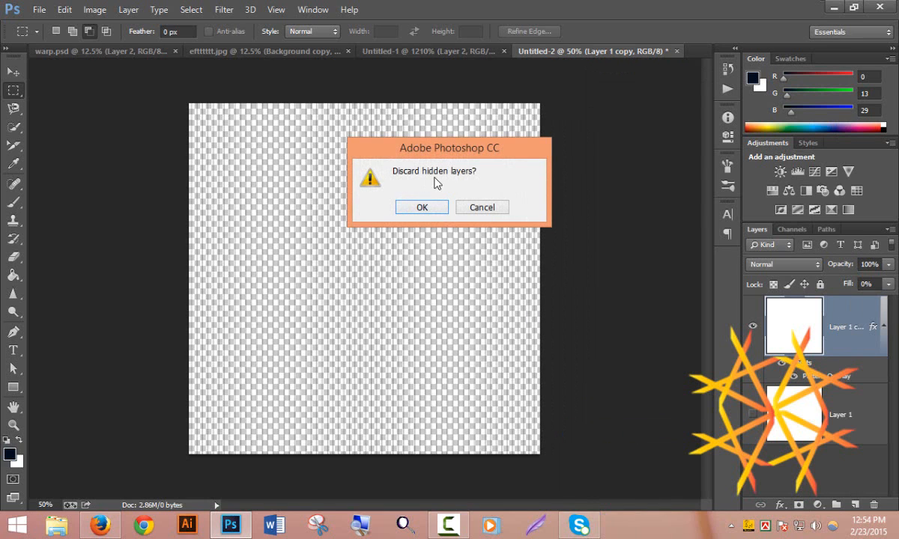
left_click(436, 208)
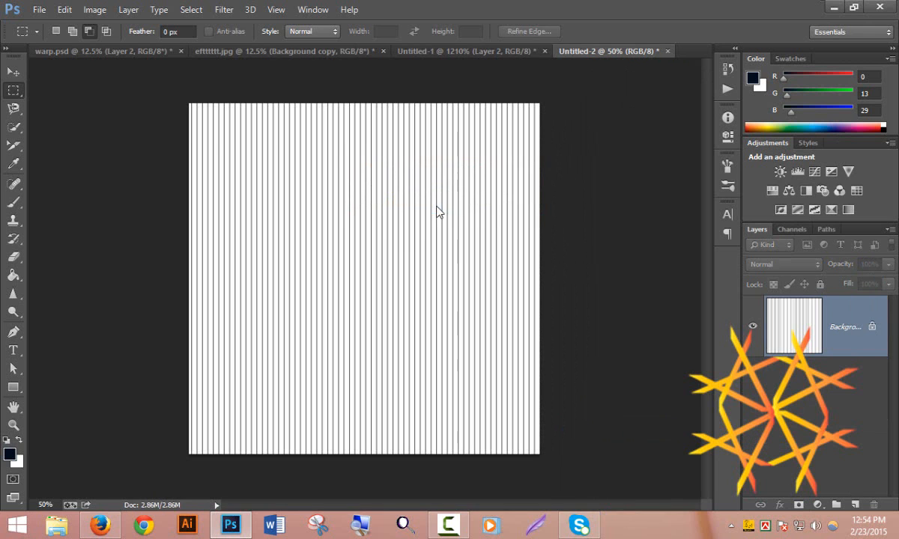
key("ctrl+z")
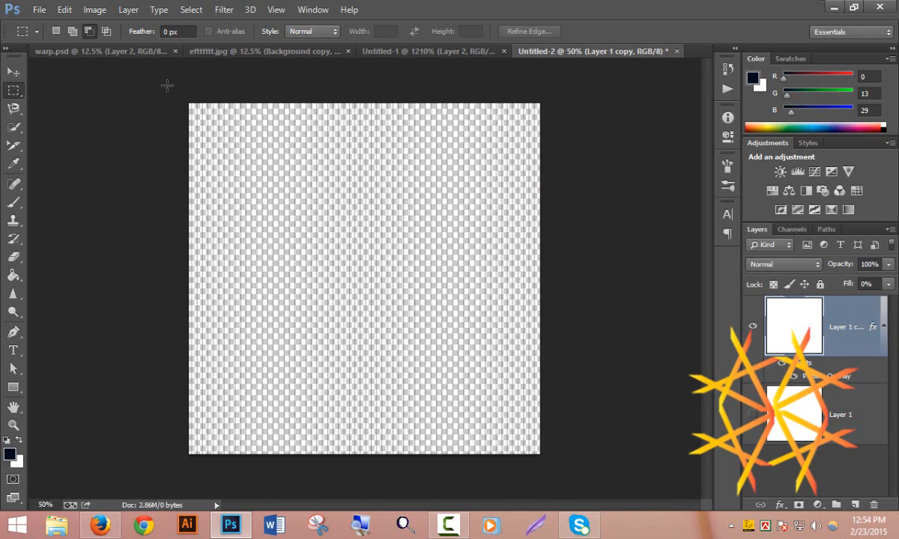
Flatten the striped document into a single background layer, discarding the hidden Layer 1.
left_click(128, 9)
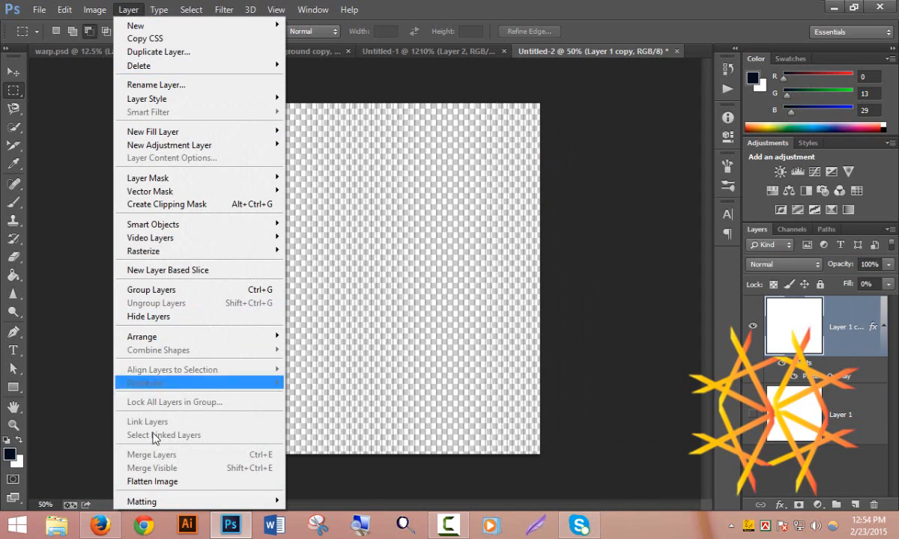
left_click(176, 483)
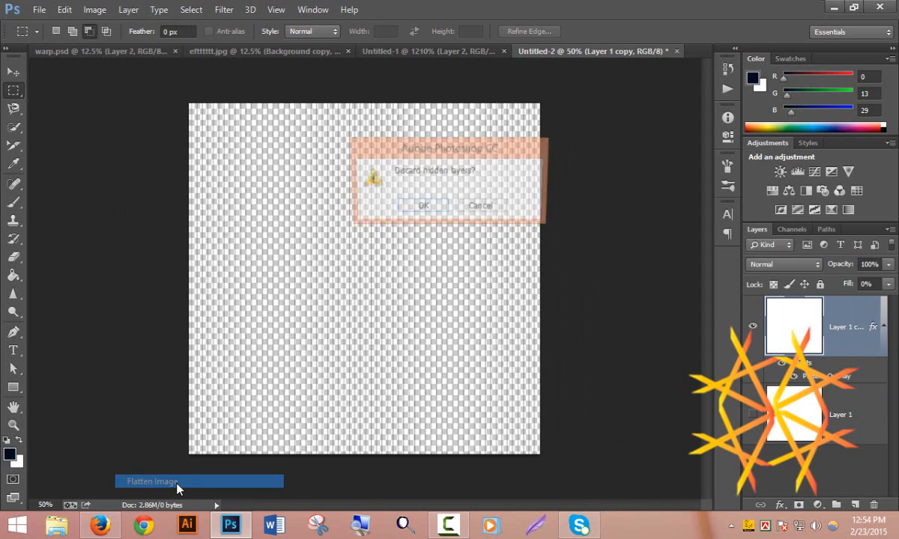
left_click(419, 208)
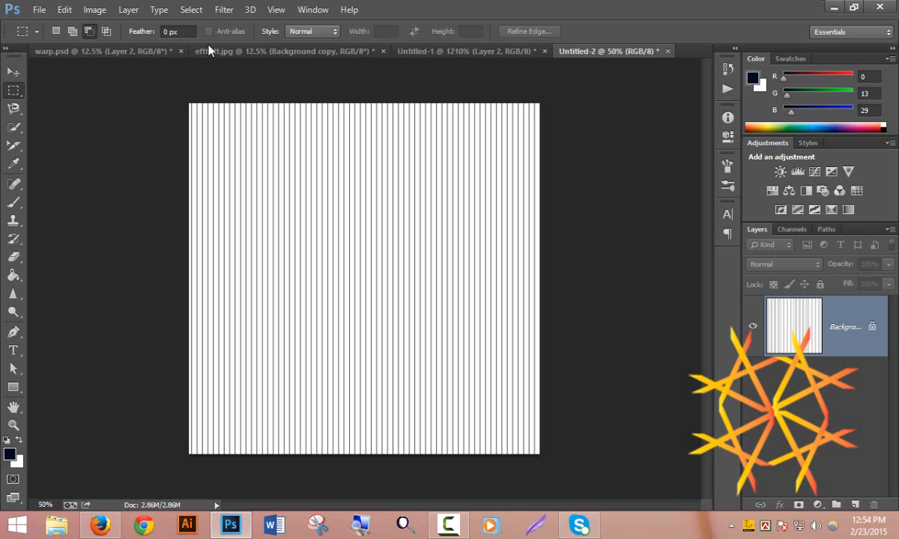
Distort the flattened stripes with the Twirl filter at an angle of 100°.
left_click(222, 10)
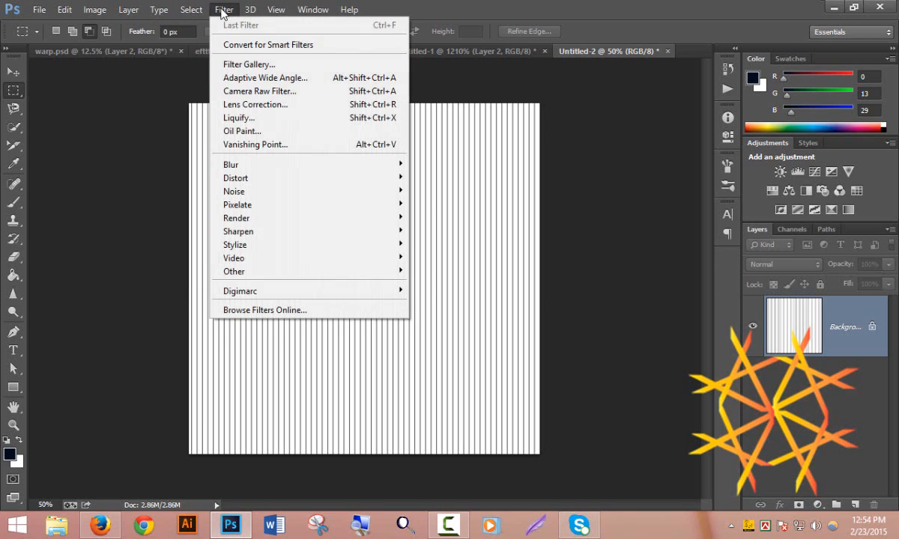
mouse_move(296, 181)
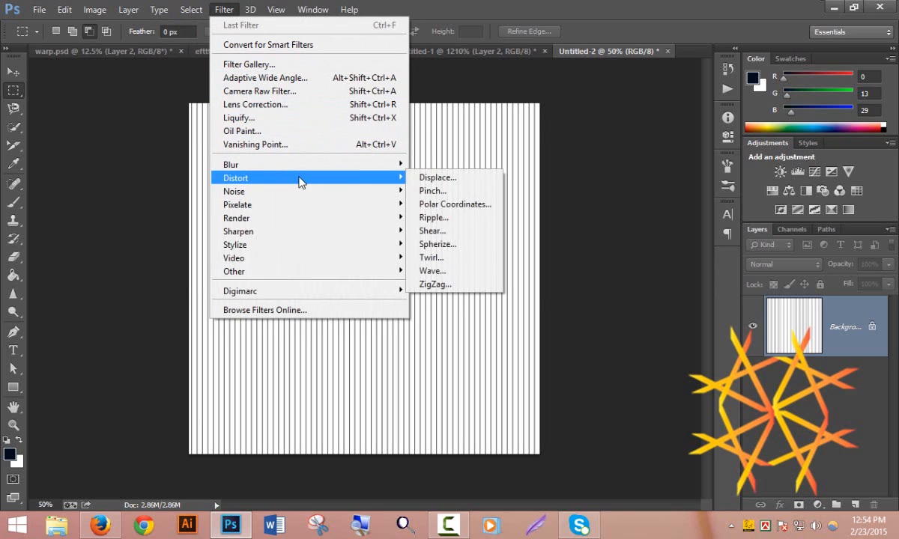
left_click(459, 259)
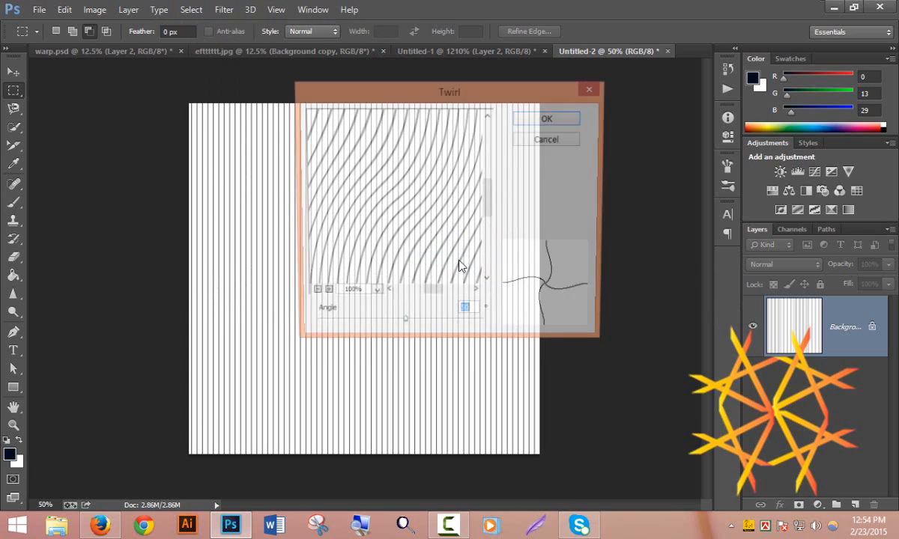
left_click_drag(404, 105, 564, 107)
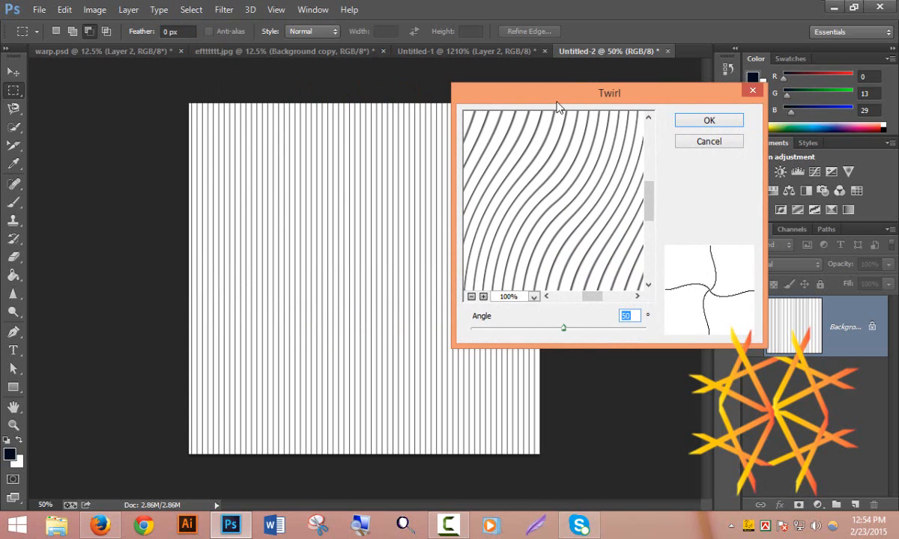
left_click(471, 296)
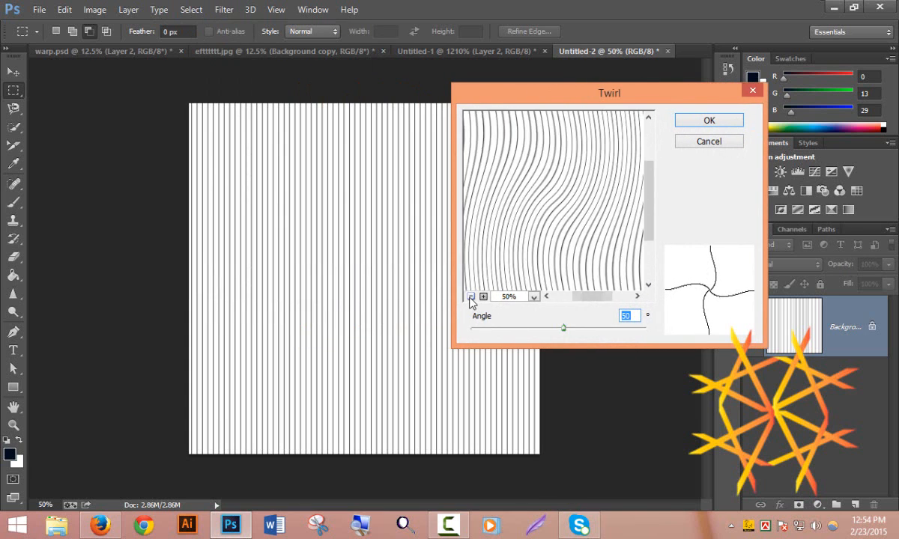
left_click(471, 296)
left_click_drag(563, 333, 666, 348)
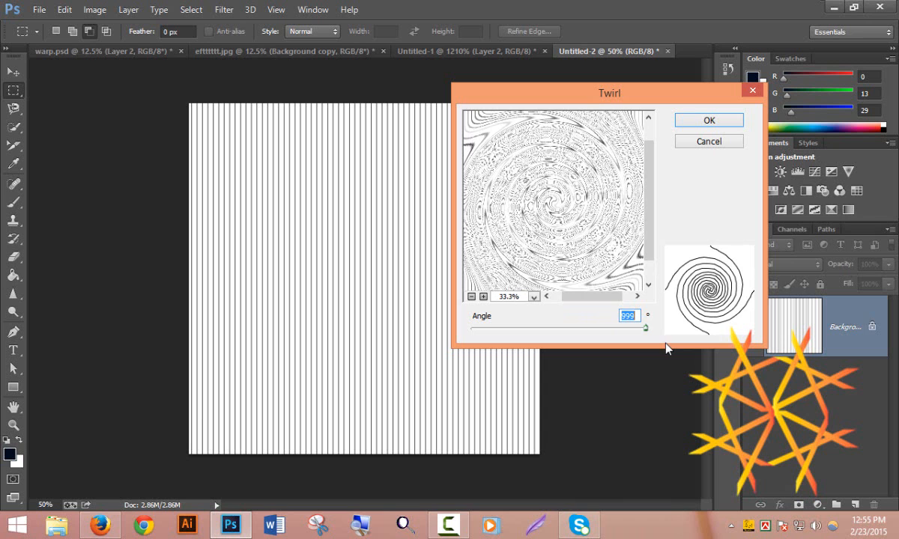
left_click_drag(665, 348, 566, 341)
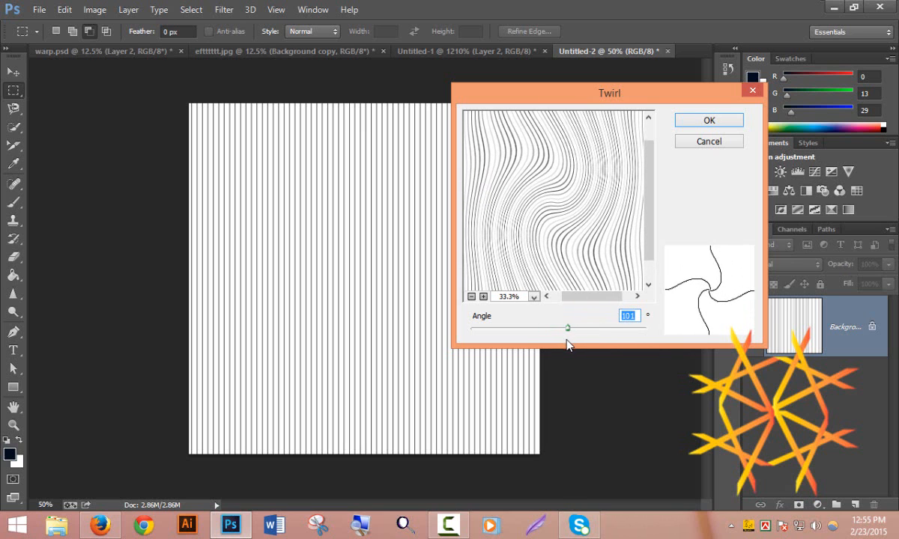
type("100")
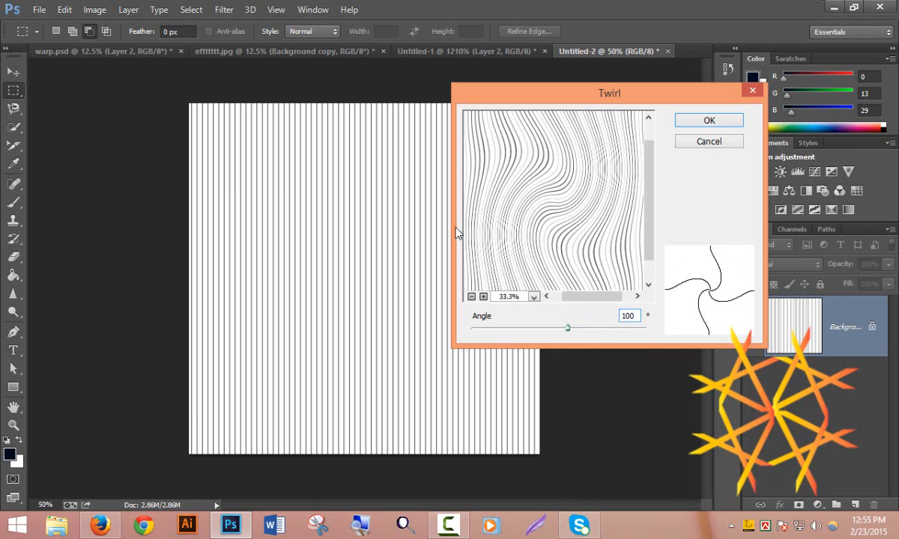
left_click(702, 122)
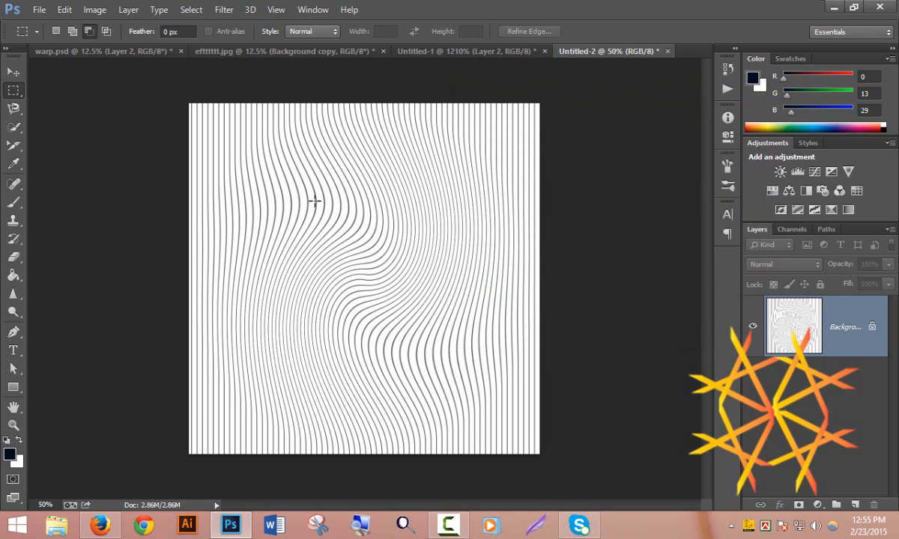
Define the twirled stripes as a brush preset, naming it with the author's name followed by 120.
left_click(71, 9)
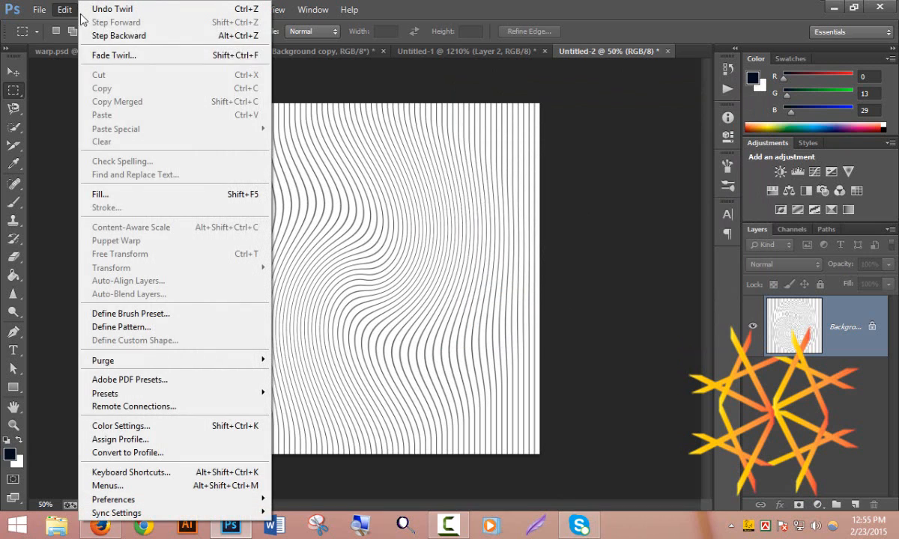
left_click(181, 316)
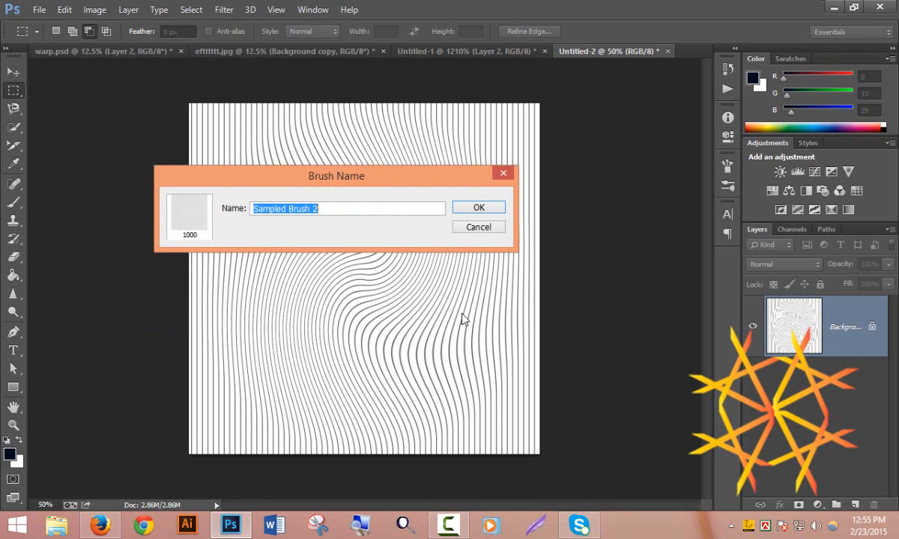
type("mostofa kamal 120")
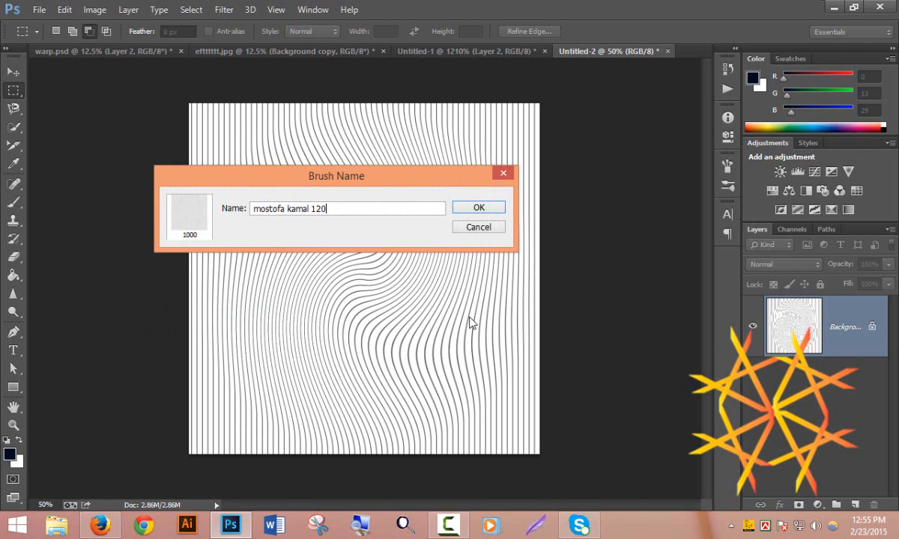
key("Return")
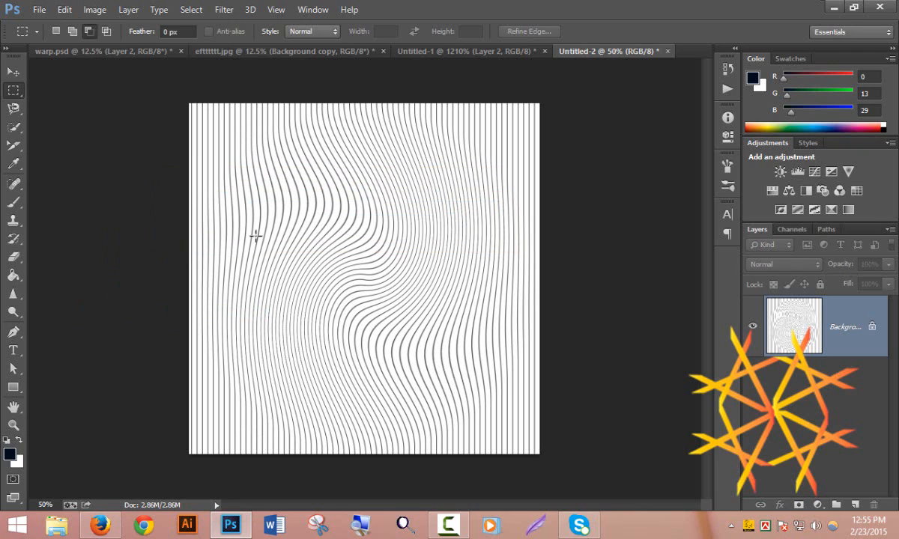
Close the Untitled-2 and Untitled-1 documents without saving their changes.
left_click(669, 51)
left_click(481, 208)
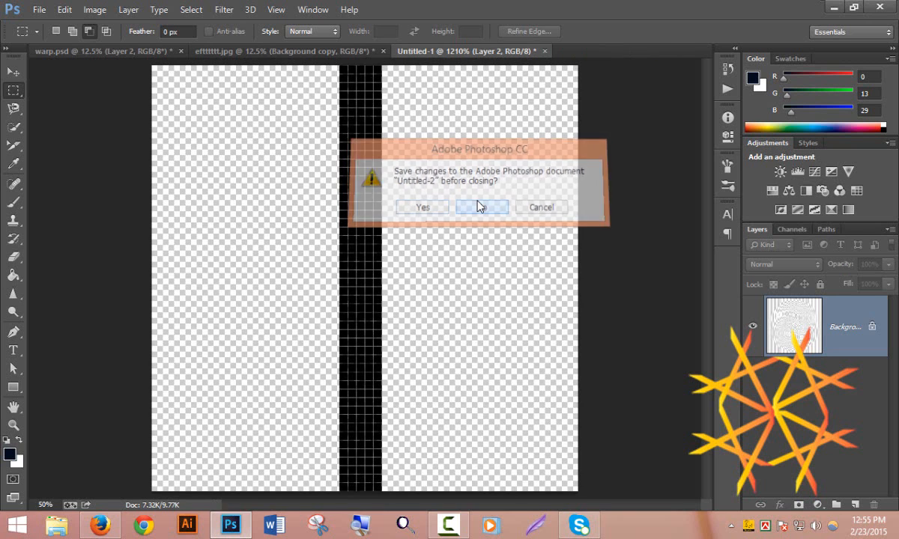
left_click(545, 51)
left_click(482, 208)
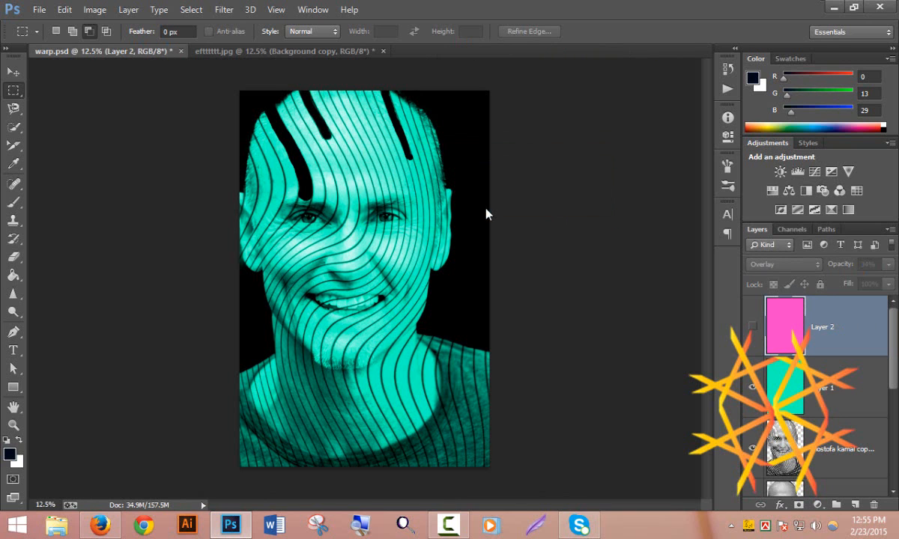
Duplicate the Background copy layer in the grayscale portrait document.
left_click(292, 51)
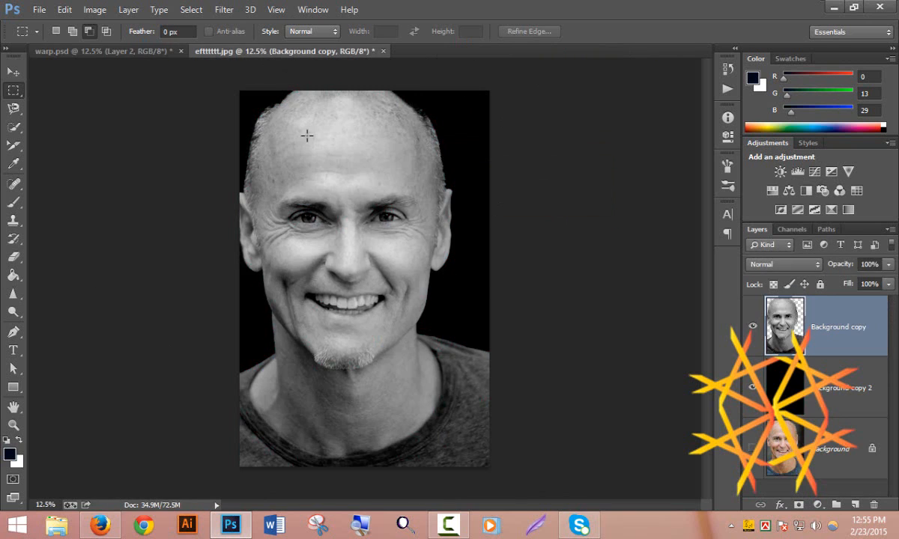
key("ctrl+j")
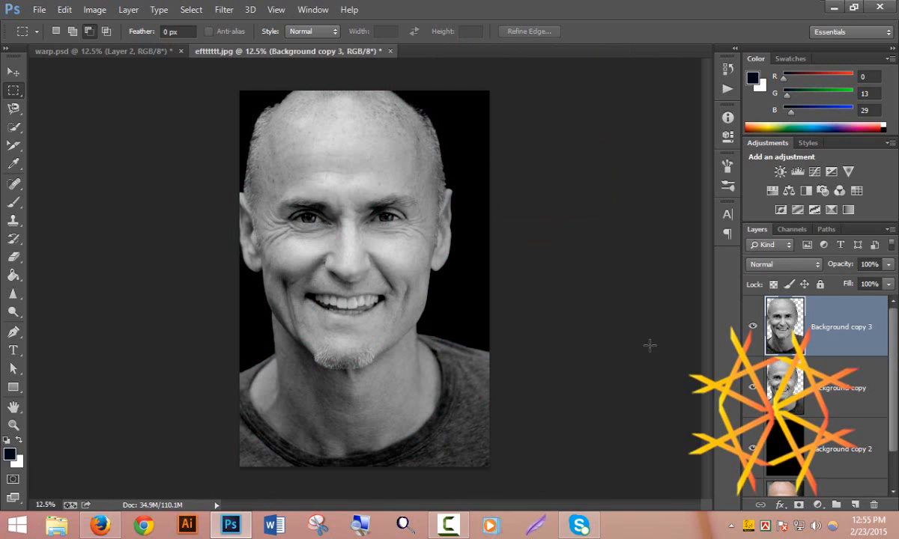
left_click(39, 10)
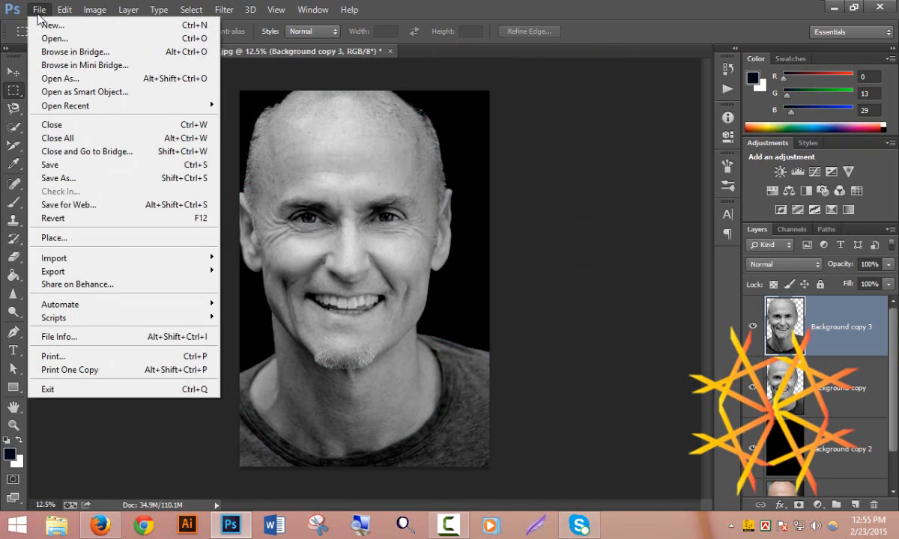
left_click(65, 9)
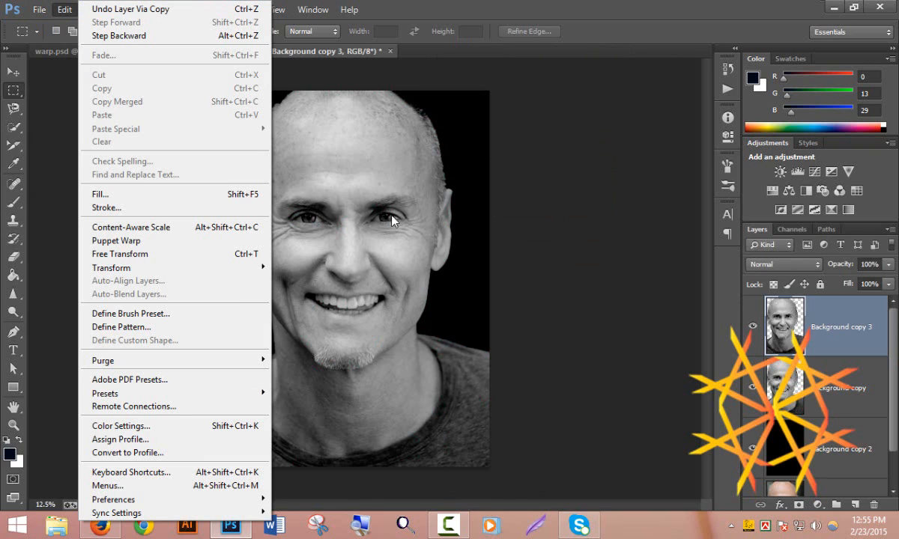
left_click(363, 195)
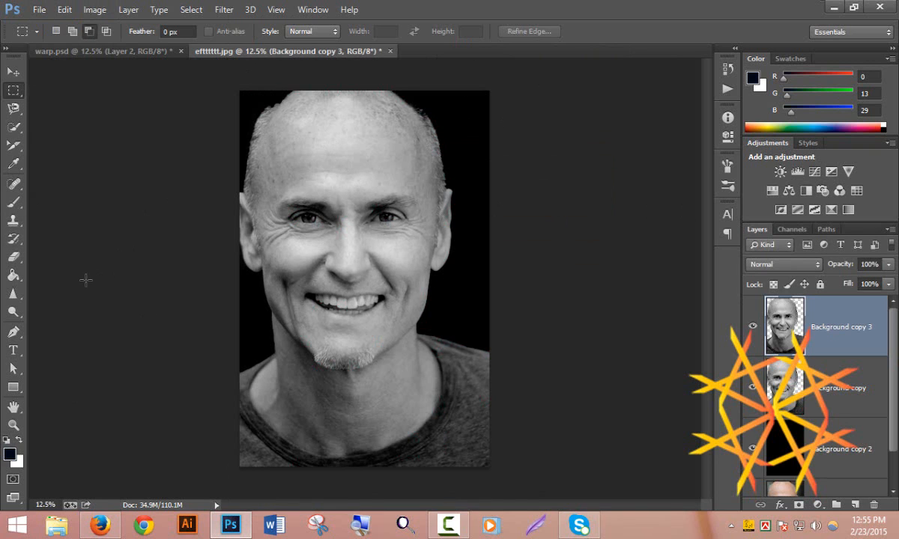
Choose the Eraser Tool with the last 1000 px brush preset, the twirled stripes.
left_click(15, 259)
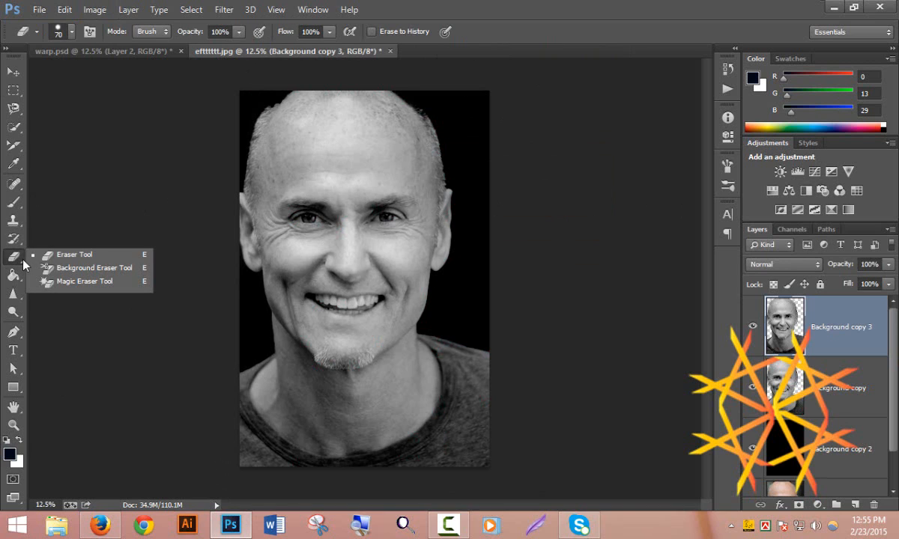
left_click(71, 255)
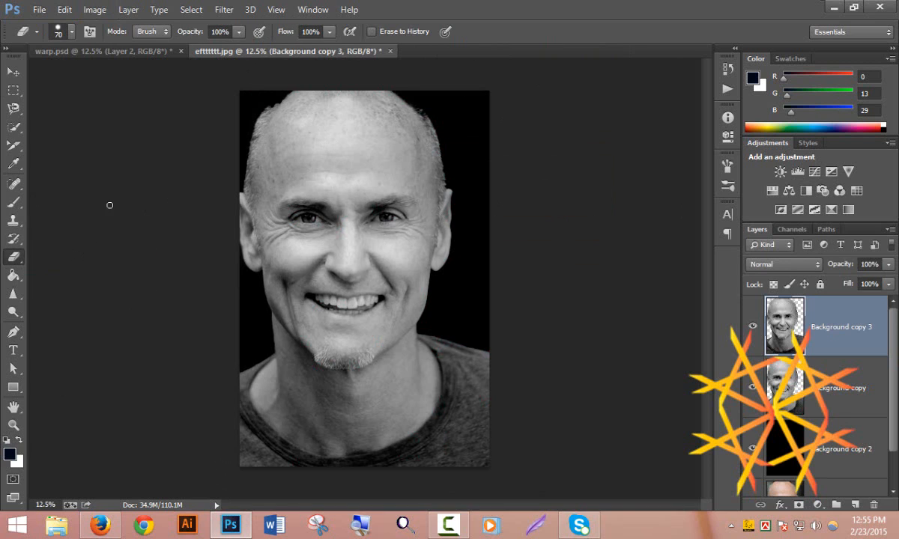
left_click(72, 34)
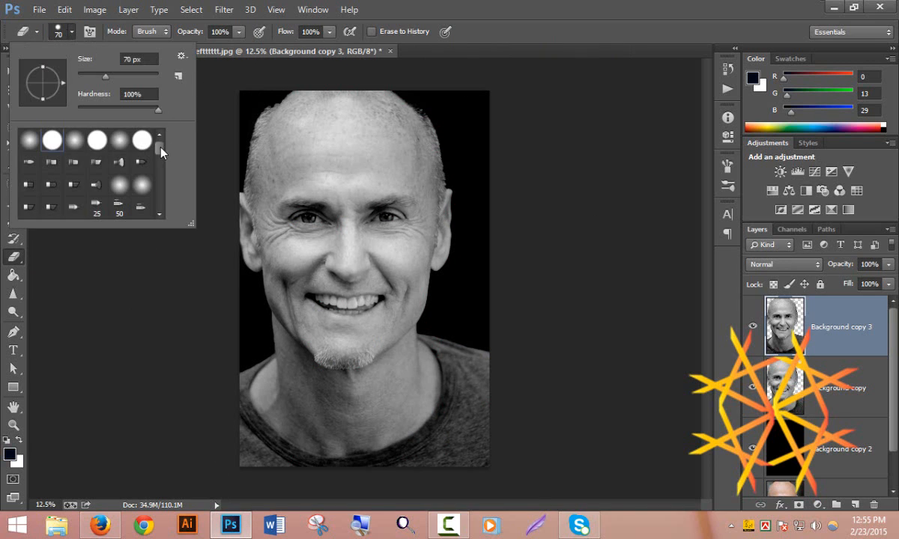
left_click_drag(191, 223, 214, 308)
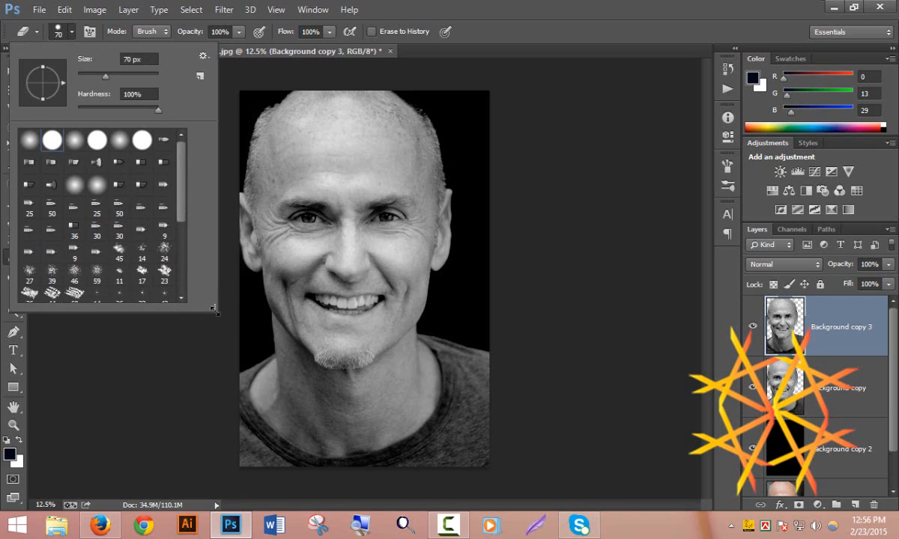
left_click_drag(181, 190, 186, 275)
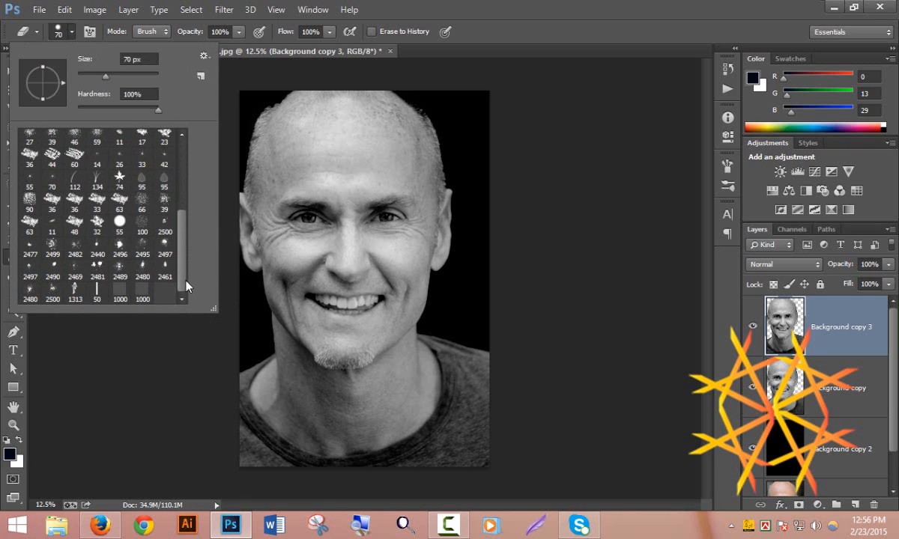
left_click(141, 290)
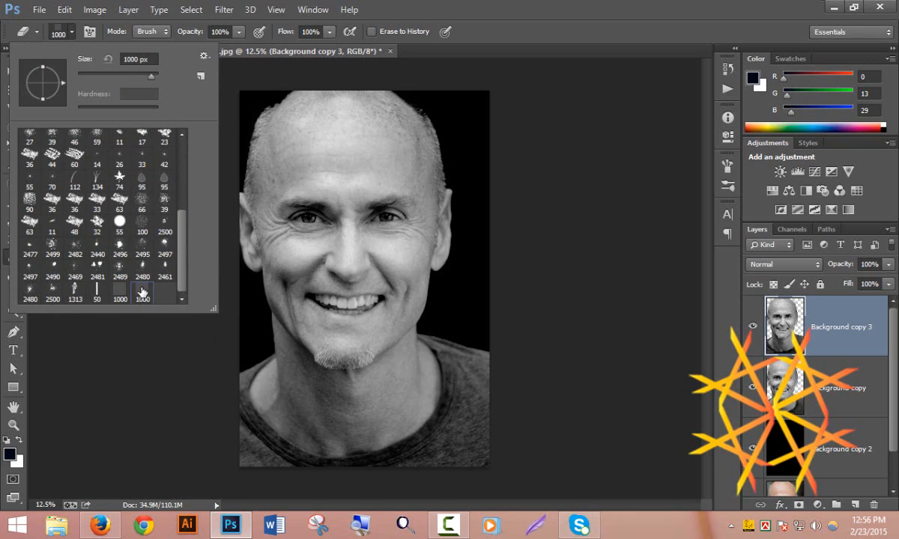
key("Return")
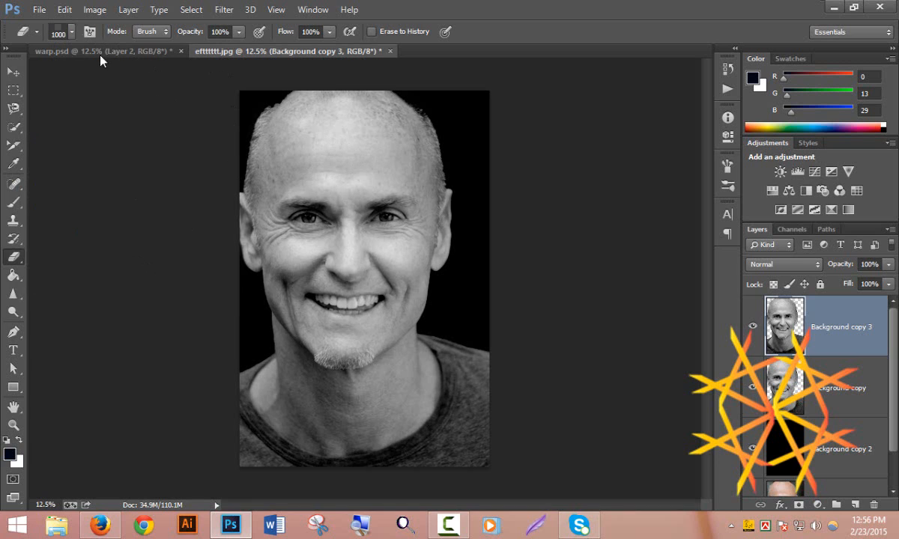
Erase the stripe pattern once across the duplicated portrait at a brush size of 4700 px and hide the Background copy layer.
left_click(66, 30)
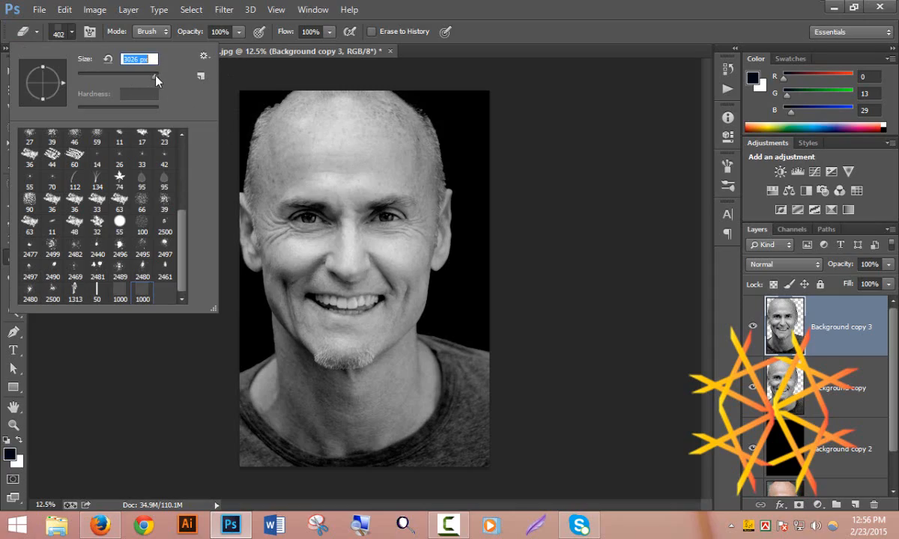
left_click_drag(147, 76, 161, 75)
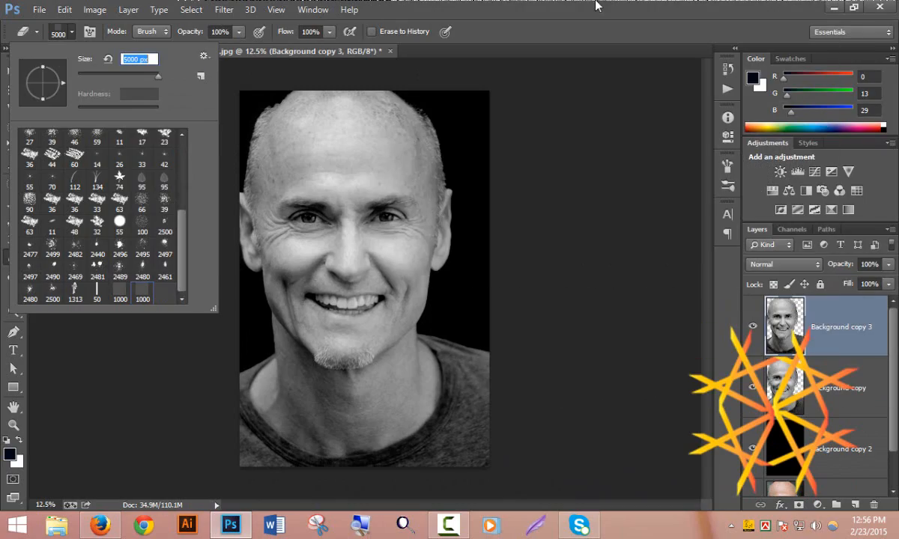
left_click(596, 8)
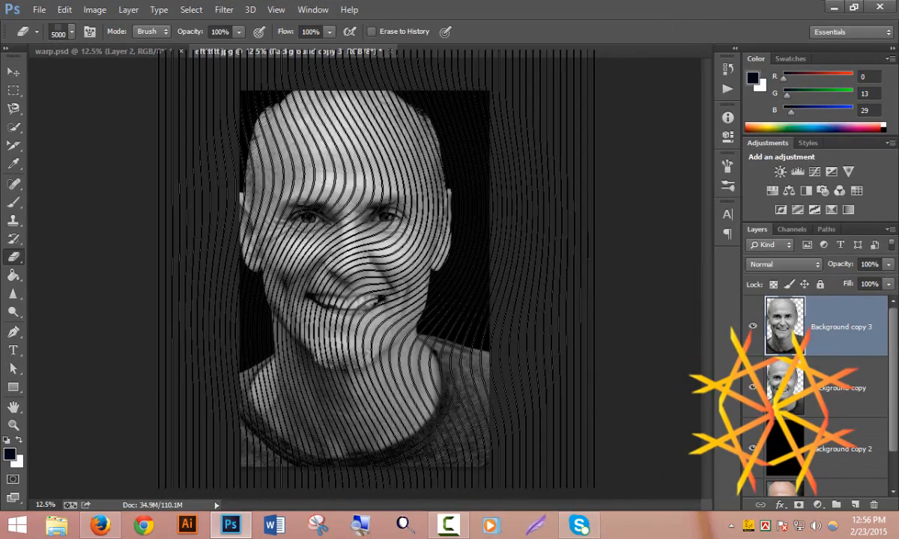
key("bracketleft")
key("bracketleft")
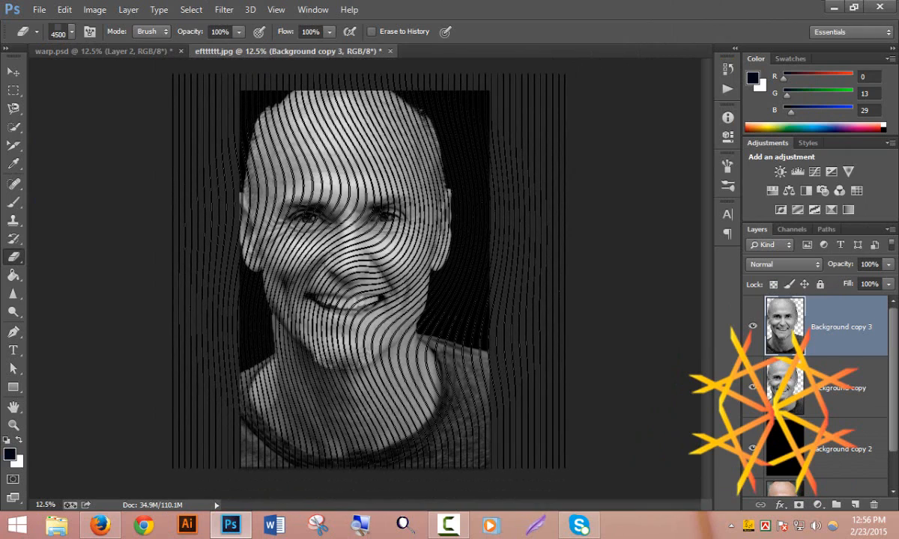
key("bracketleft")
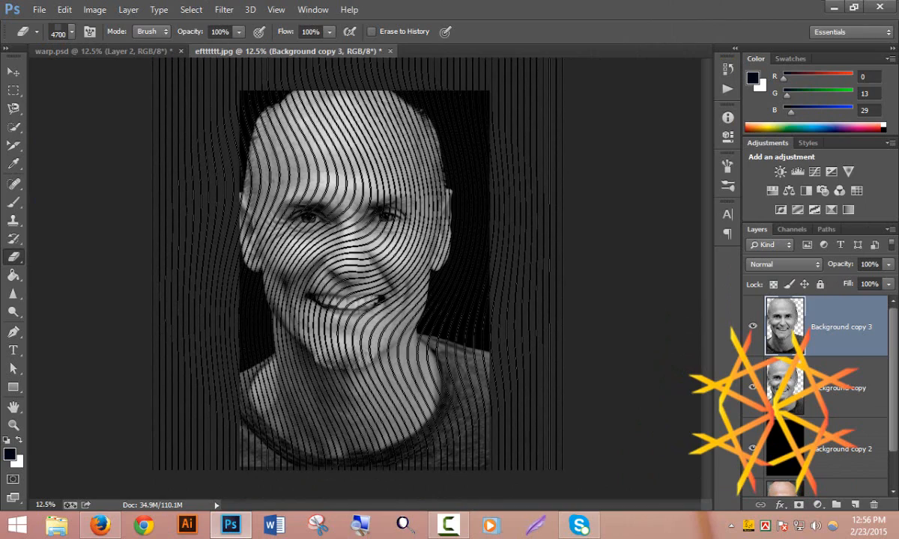
left_click(357, 264)
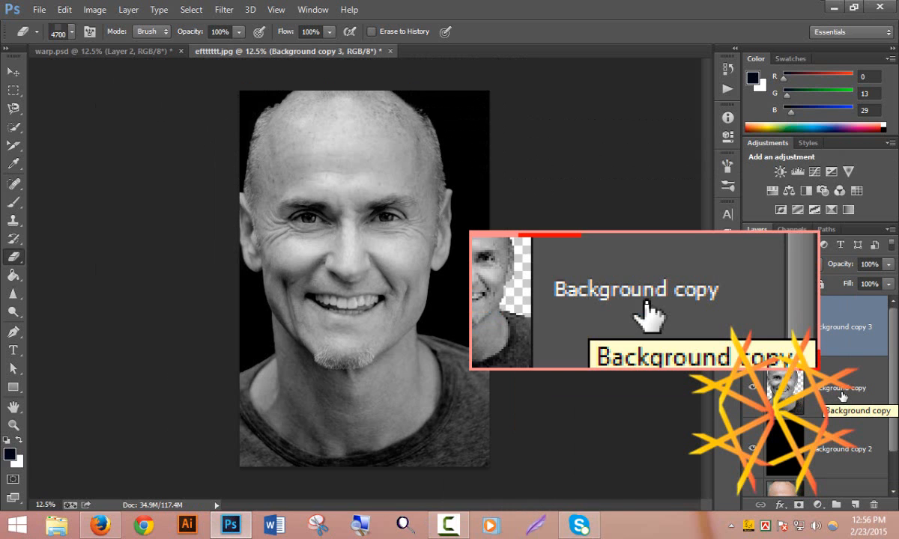
left_click(752, 389)
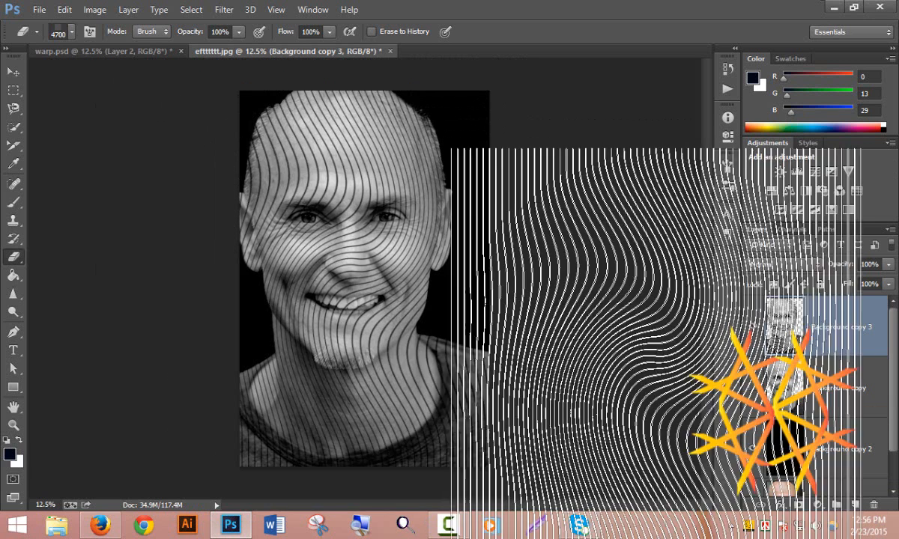
Compare the striped portrait with the tinted reference in warp.psd.
left_click(115, 48)
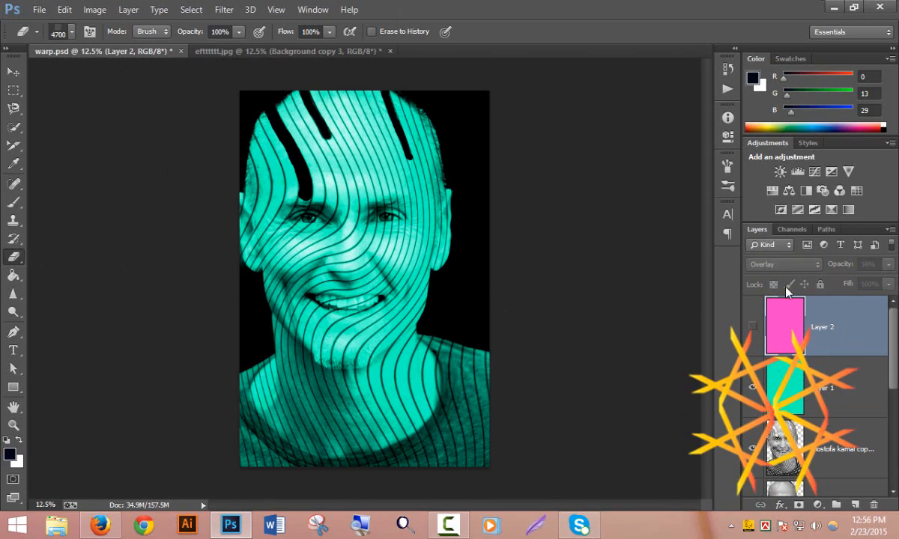
left_click(277, 51)
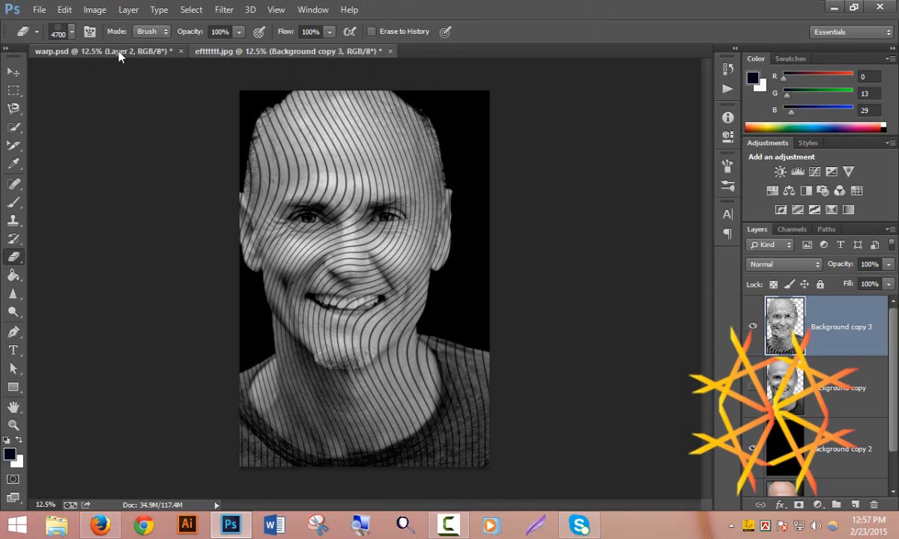
left_click(111, 49)
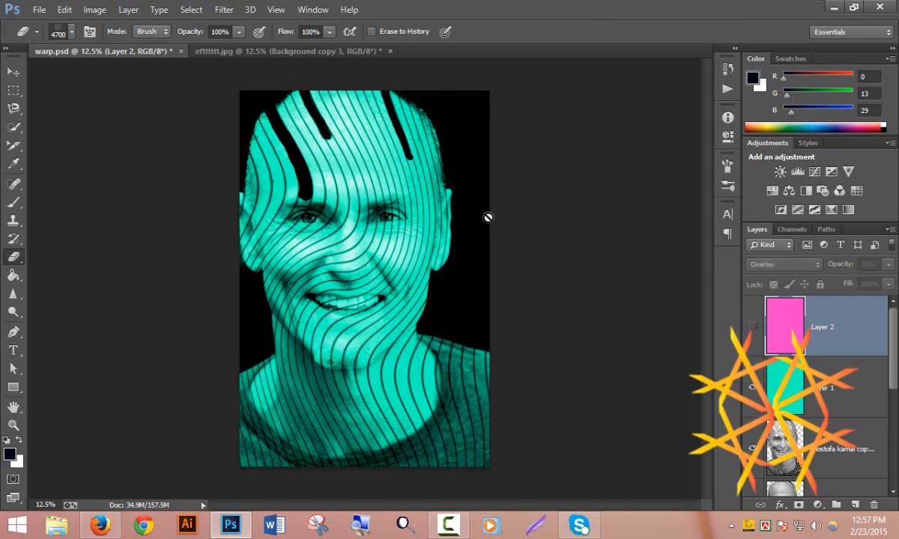
left_click(14, 71)
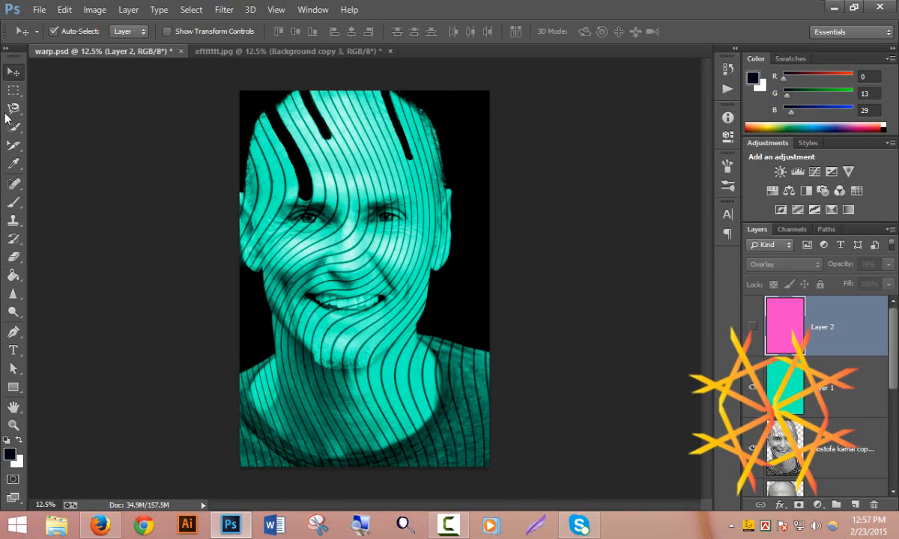
Set the Eraser Tool to the hard round brush preset and return to the striped portrait document.
left_click(12, 255)
left_click(71, 32)
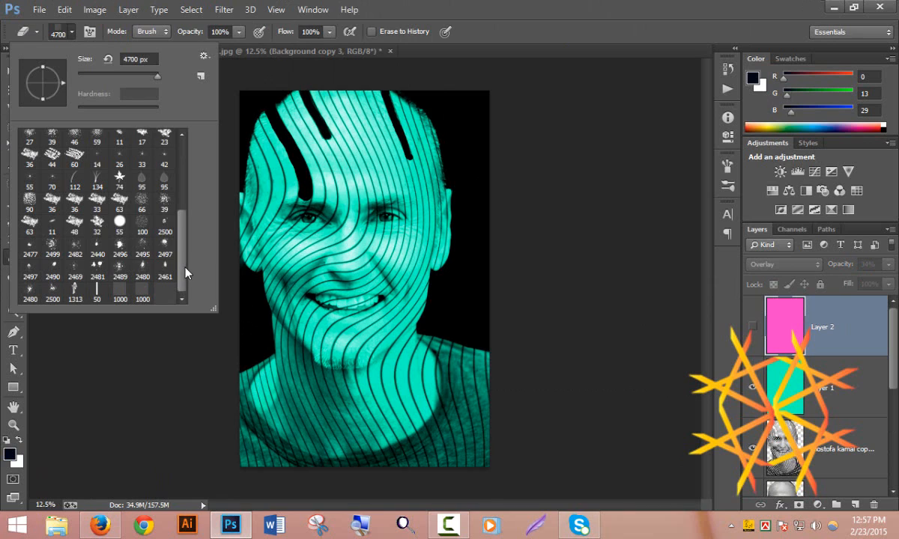
mouse_move(182, 268)
left_mouse_down()
mouse_move(198, 212)
mouse_move(204, 118)
left_mouse_up()
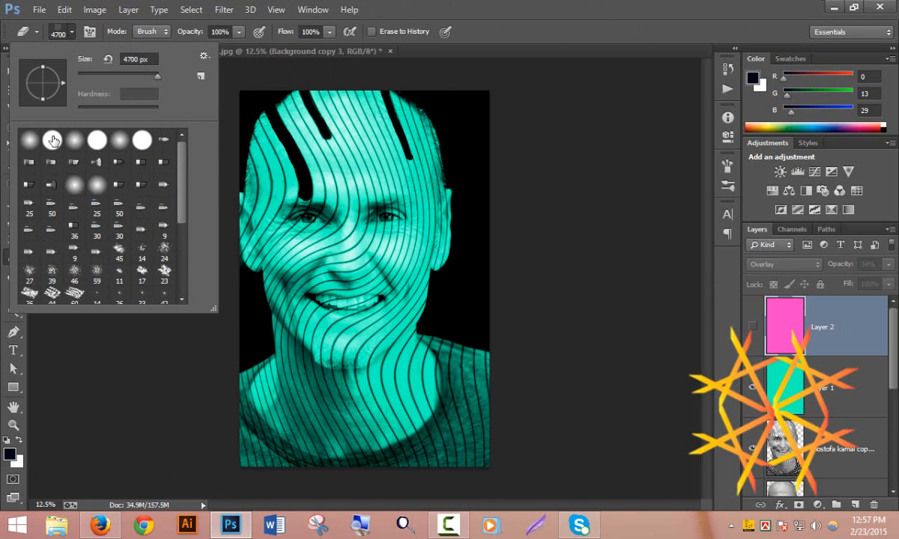
left_click(330, 52)
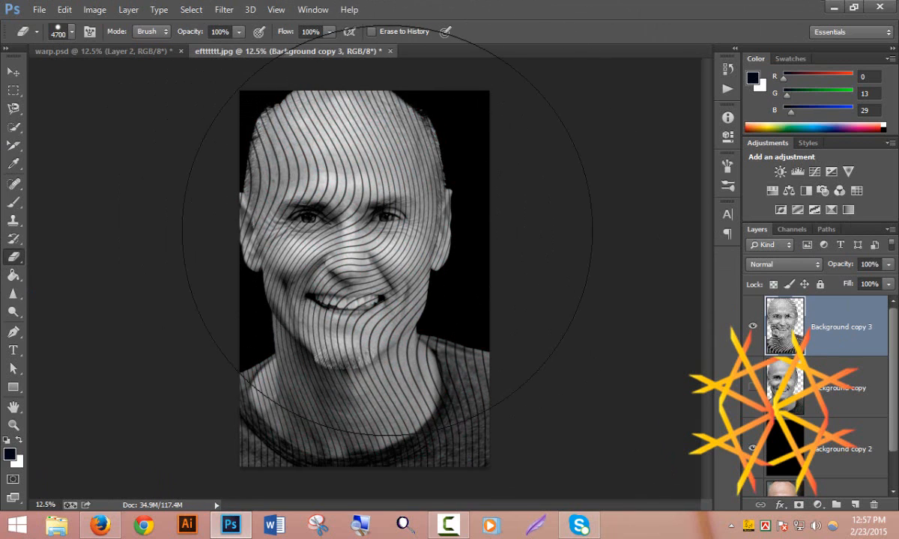
Reduce the round eraser to 175 px for close work on the forehead.
key("bracketleft")
key("bracketleft")
key("bracketleft")
key("bracketleft")
key("bracketleft")
key("bracketleft")
key("bracketleft")
key("bracketleft")
key("bracketleft")
key("bracketleft")
key("bracketleft")
key("bracketleft")
key("bracketleft")
key("bracketleft")
key("bracketleft")
key("bracketleft")
key("bracketleft")
key("bracketleft")
key("bracketleft")
key("bracketleft")
key("bracketleft")
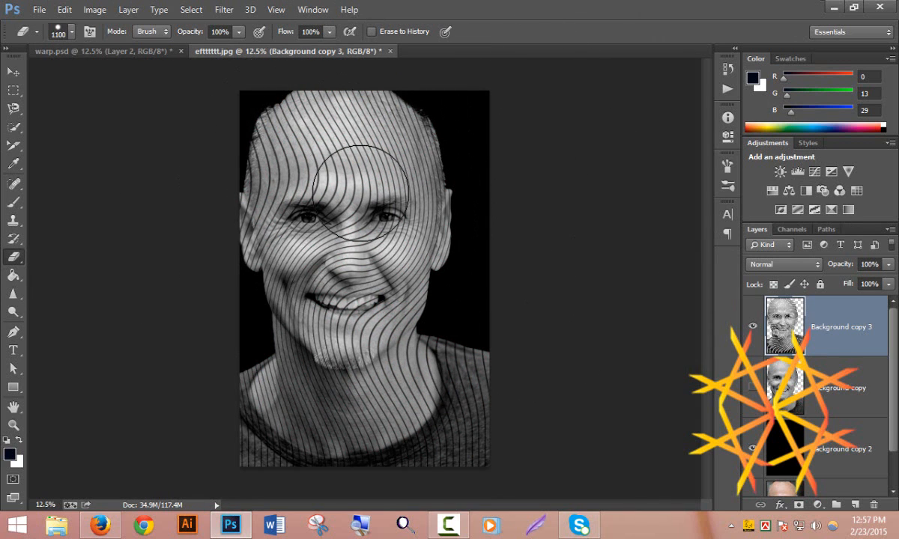
left_click(344, 135, "ctrl")
scroll(343, 135, "up", 2)
scroll(342, 205, "up", 3)
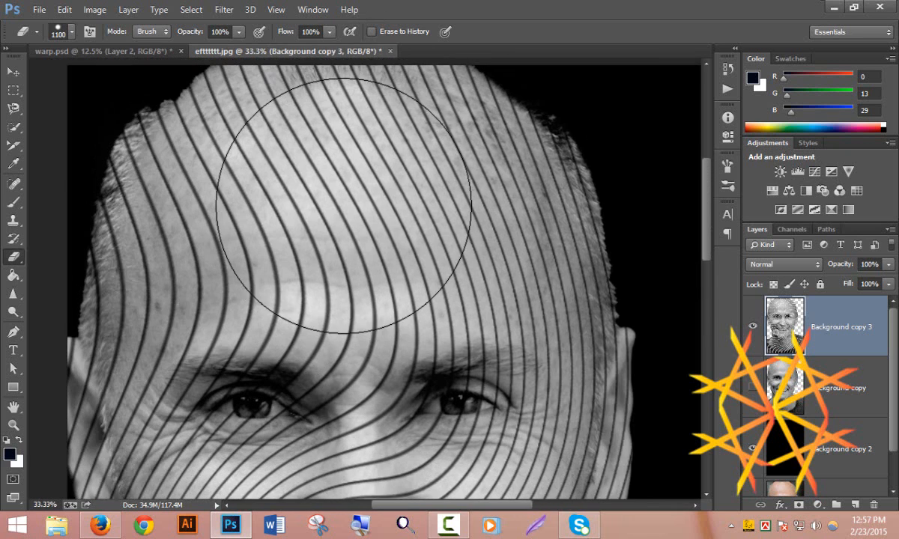
key("bracketleft")
key("bracketleft")
key("bracketleft")
key("bracketleft")
key("bracketleft")
key("bracketleft")
key("bracketleft")
key("bracketleft")
key("bracketleft")
key("bracketleft")
key("bracketleft")
key("bracketleft")
key("bracketleft")
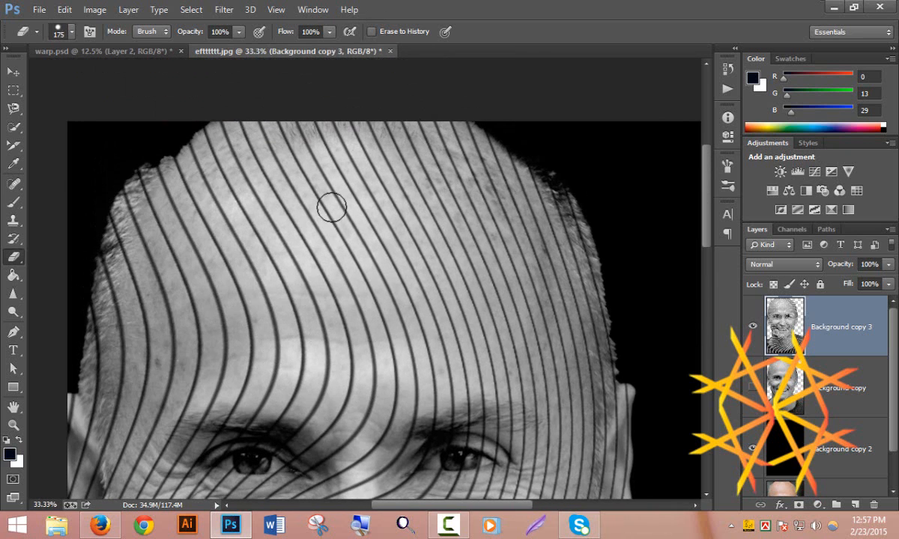
Try erasing a short stretch between two stripes at the top of the head with a 100 px eraser, and undo it.
left_click(271, 126)
left_click_drag(271, 125, 277, 143)
key("ctrl+z")
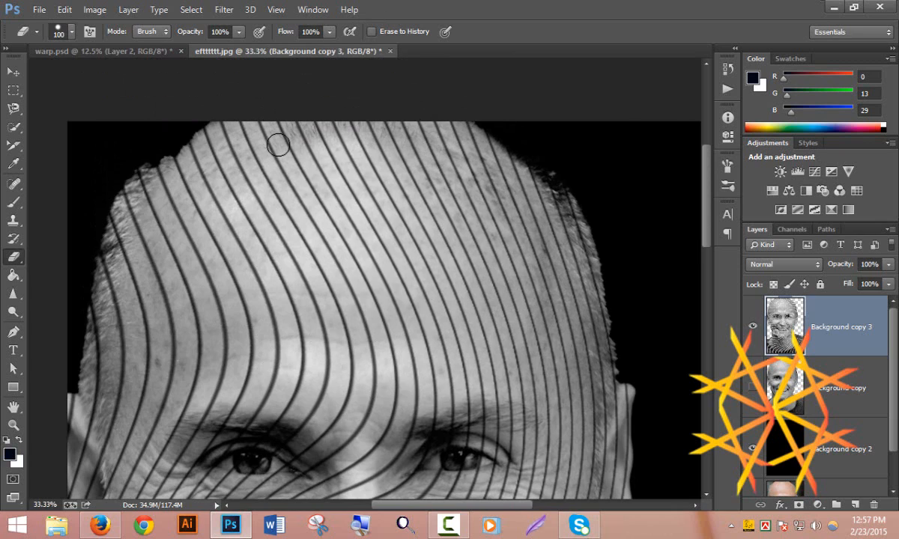
Erase the band between two stripes from the top of the head to mid-forehead with a 50 px eraser.
key("bracketleft")
key("bracketleft")
key("bracketleft")
key("bracketleft")
key("bracketleft")
key("bracketleft")
key("bracketleft")
mouse_move(270, 129)
left_mouse_down()
mouse_move(276, 141)
mouse_move(260, 135)
mouse_move(365, 308)
mouse_move(264, 119)
left_mouse_up()
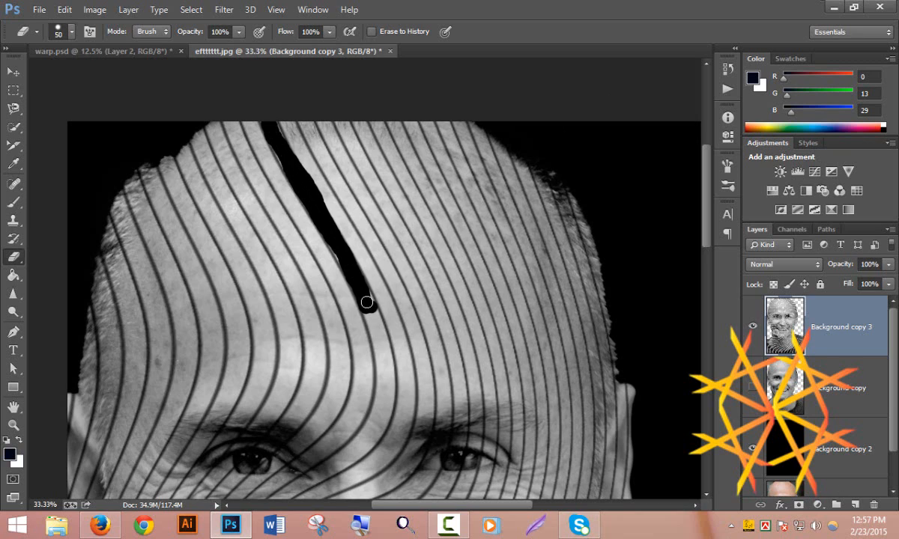
Undo the last eraser stroke and erase the forehead band again, widening it to the edges of both stripes.
key("ctrl+z")
mouse_move(366, 300)
left_mouse_down()
mouse_move(350, 278)
mouse_move(357, 254)
left_mouse_up()
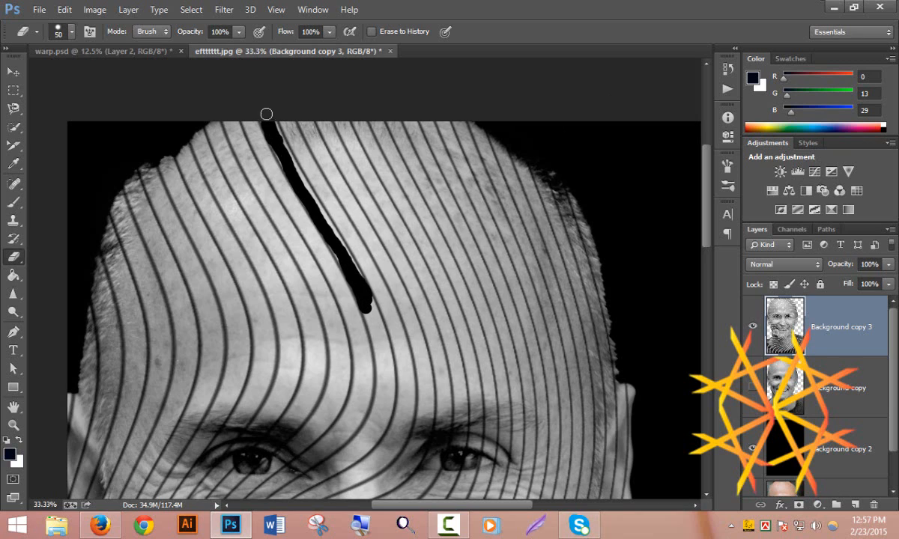
mouse_move(274, 127)
left_mouse_down()
mouse_move(359, 278)
mouse_move(324, 189)
left_mouse_up()
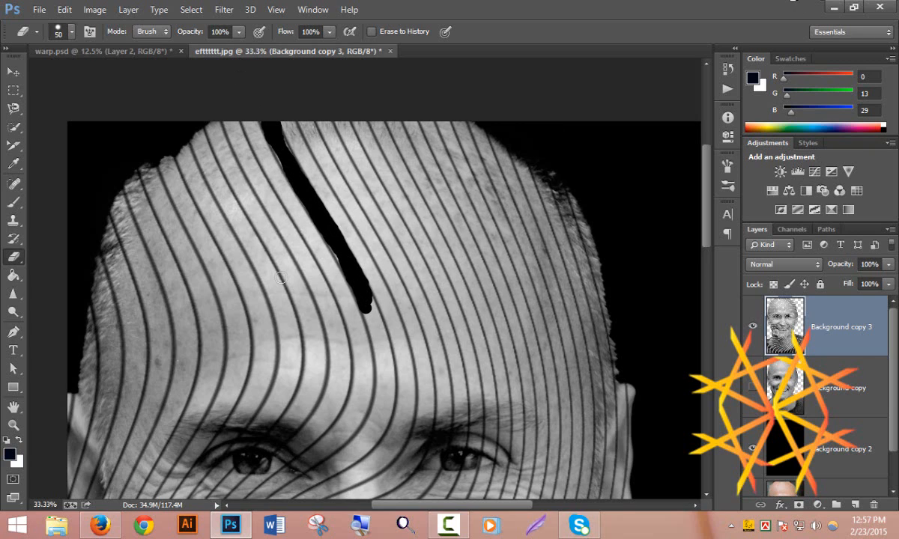
Erase the band between two stripes from the hairline to the brow at the left temple, plus a short stretch at the crown's right side.
mouse_move(210, 351)
left_mouse_down()
mouse_move(196, 263)
mouse_move(139, 164)
left_mouse_up()
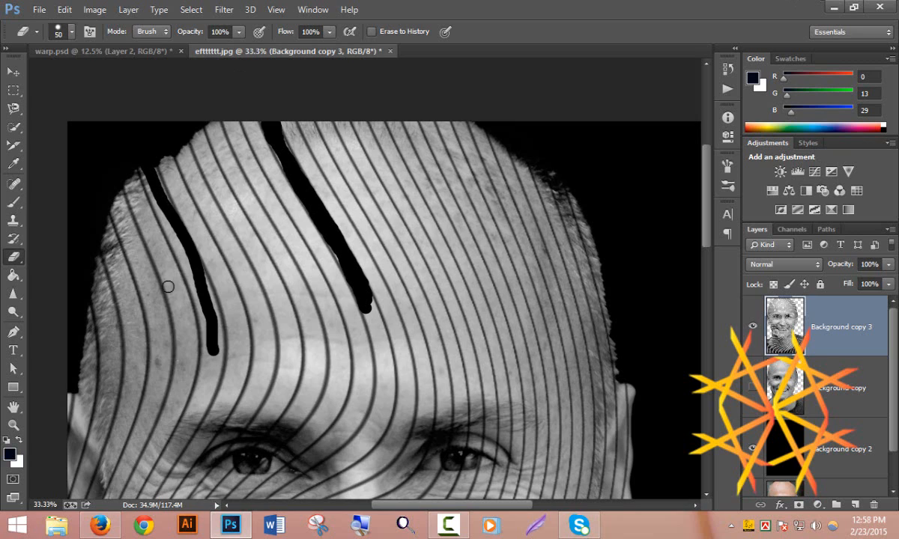
left_click_drag(195, 289, 142, 169)
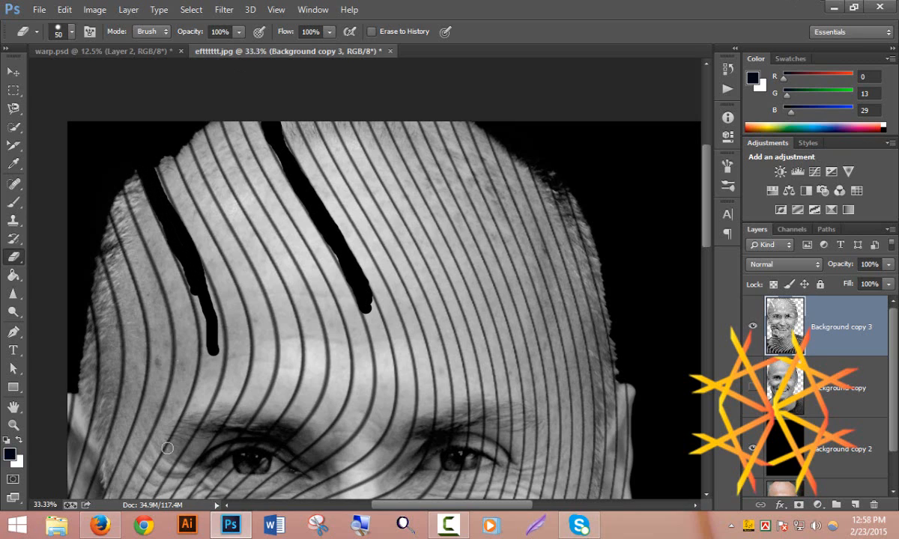
scroll(278, 263, "down", 5)
scroll(502, 134, "up", 4)
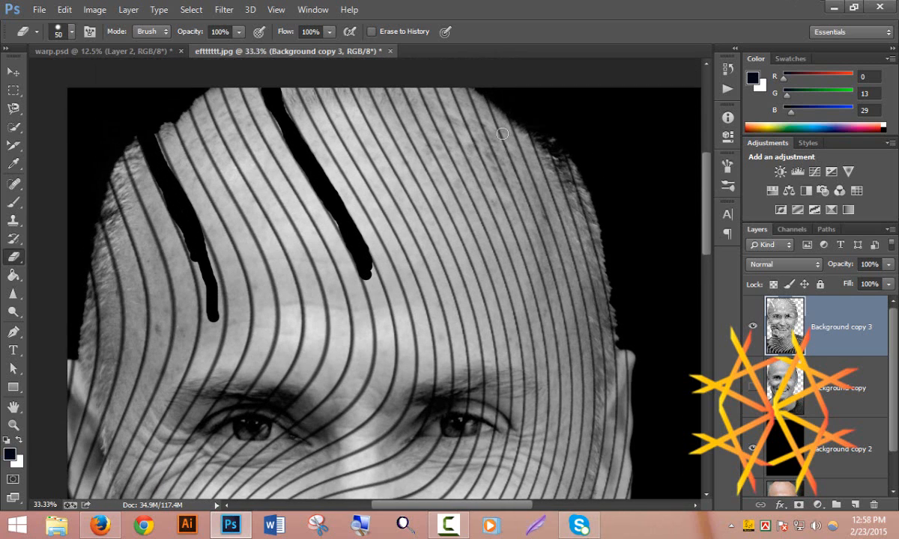
scroll(501, 134, "up", 2)
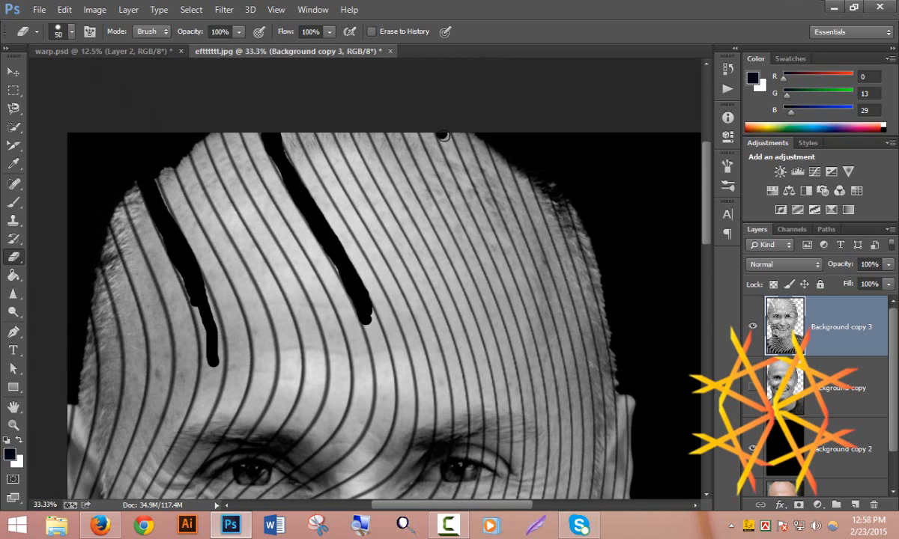
left_click_drag(443, 135, 457, 178)
Erase a short stretch between two stripes on the right side of the jaw with the 50 px eraser.
scroll(461, 299, "down", 2)
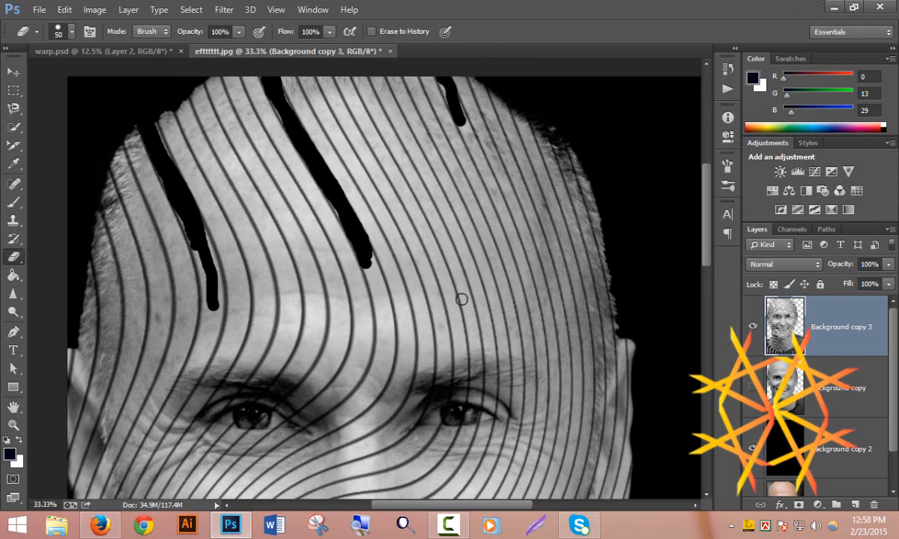
scroll(462, 299, "down", 12)
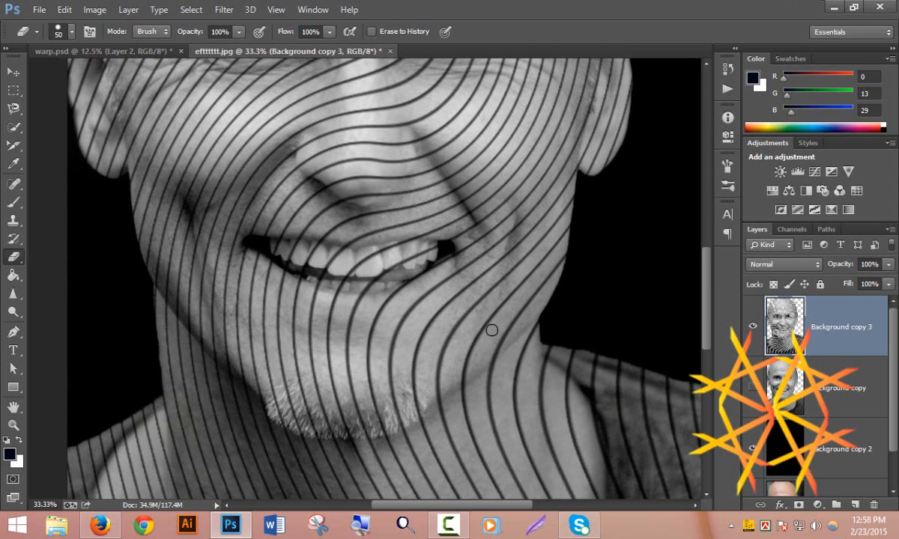
left_click_drag(492, 329, 523, 301)
scroll(652, 297, "up", 3)
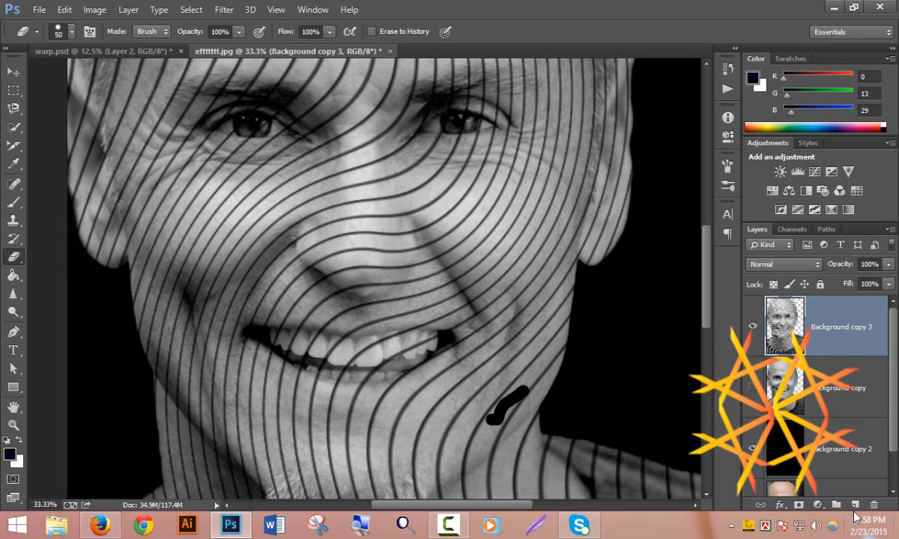
Add two empty layers above Background copy 3 and merge them into one.
key("ctrl+shift+alt+n")
key("ctrl+shift+alt+n")
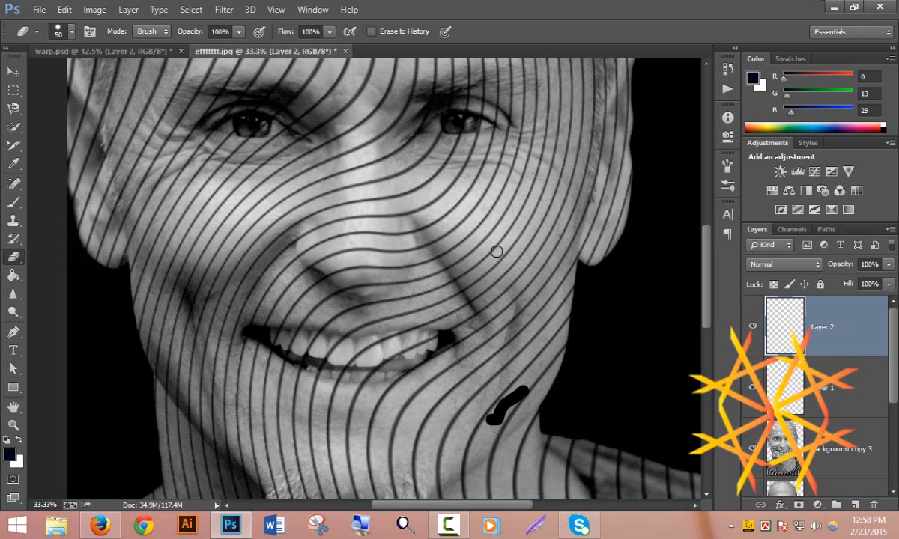
key("ctrl+e")
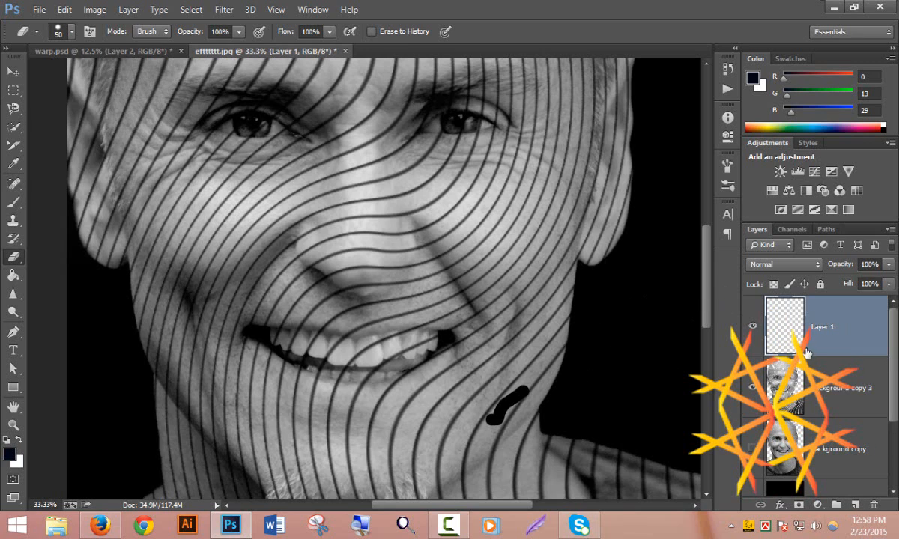
Set the foreground color to bright blue #0072ff and fill the empty layer with it.
left_click(9, 453)
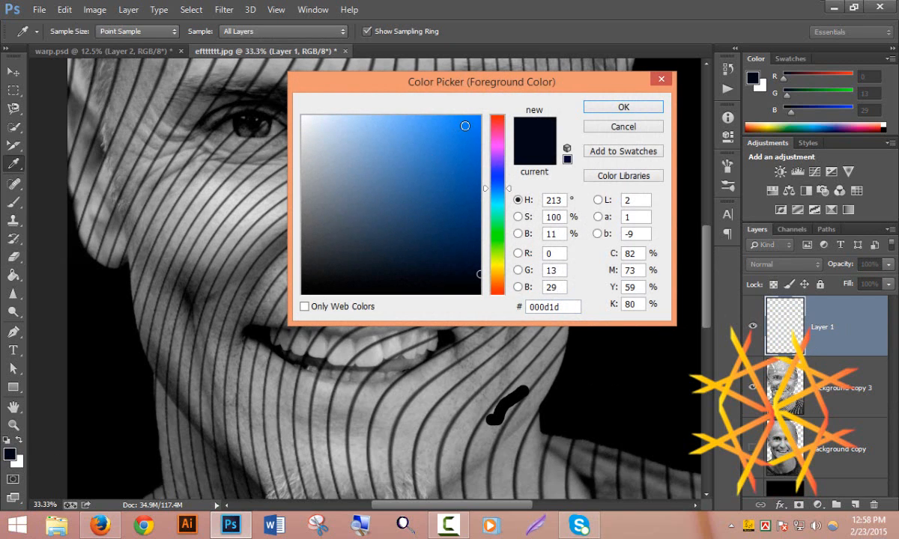
left_click_drag(465, 126, 550, 92)
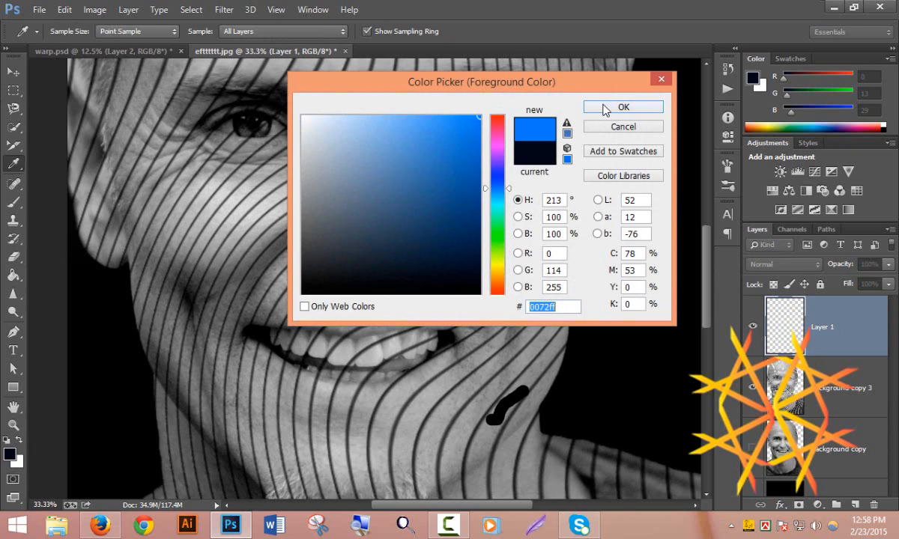
left_click(623, 107)
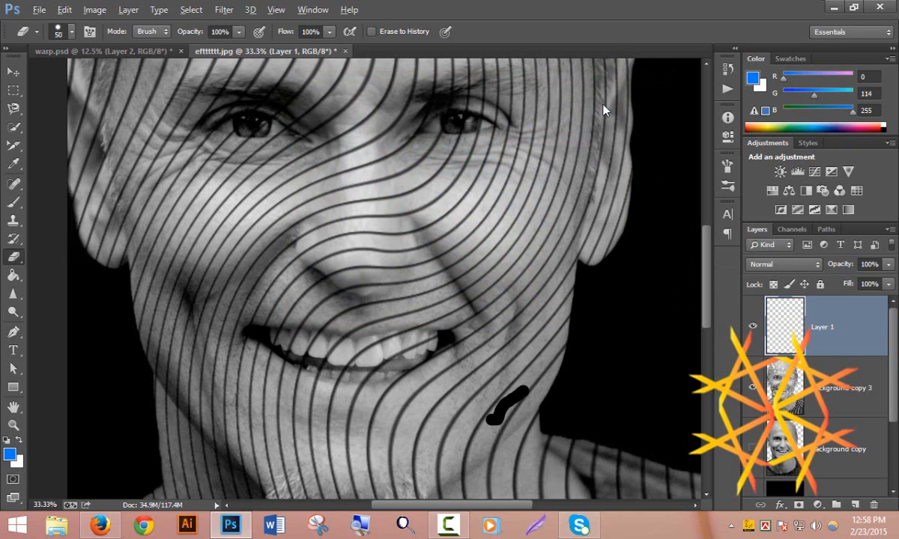
key("alt+BackSpace")
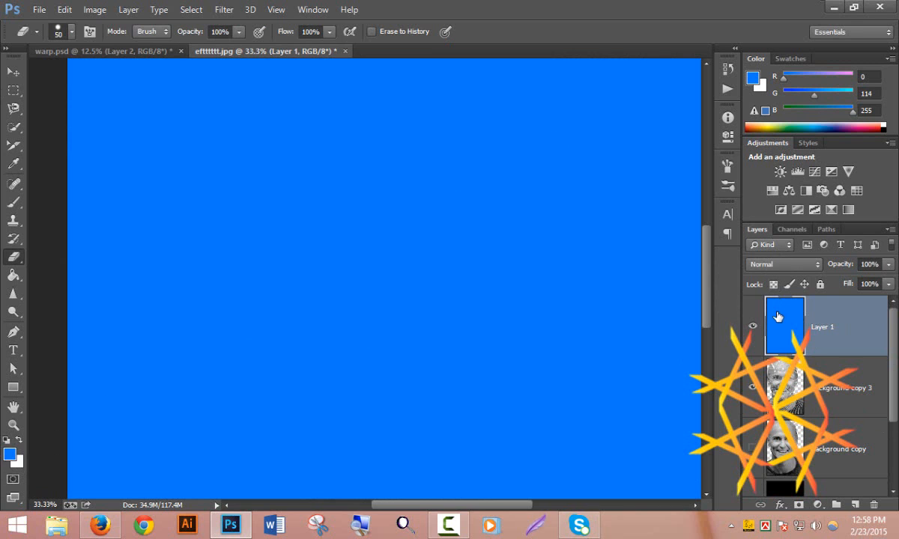
Set the blue layer's blend mode to Overlay to tint the striped portrait.
left_click(767, 267)
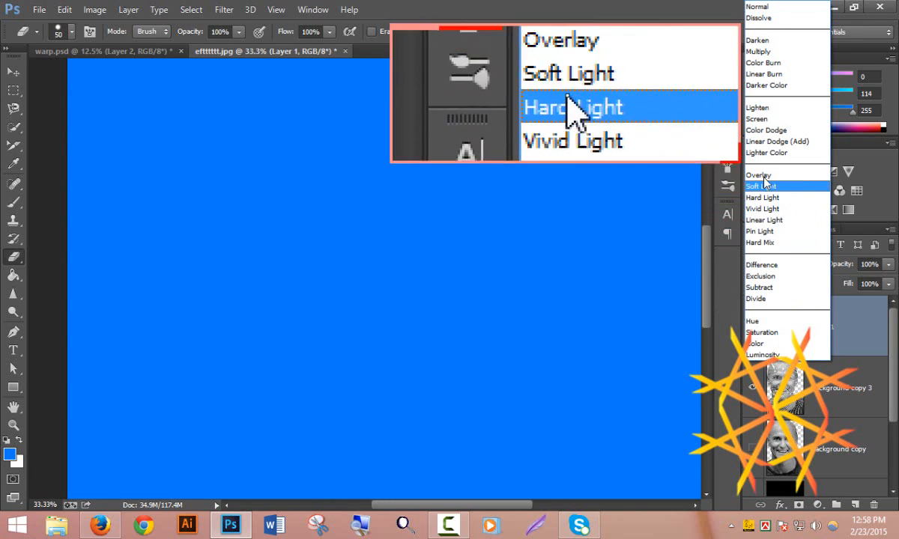
left_click(759, 175)
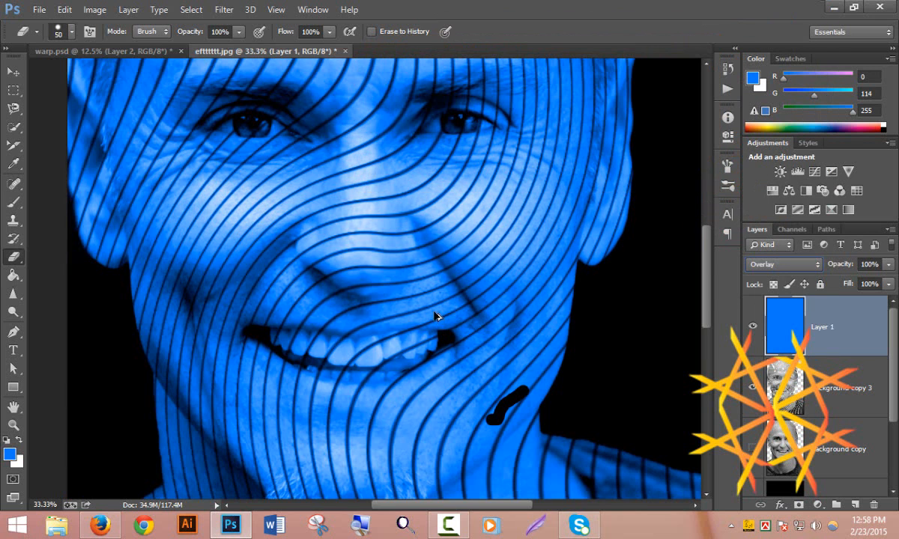
left_click(434, 312, "ctrl+alt")
scroll(434, 311, "down", 1)
scroll(436, 307, "up", 3)
scroll(439, 305, "down", 2)
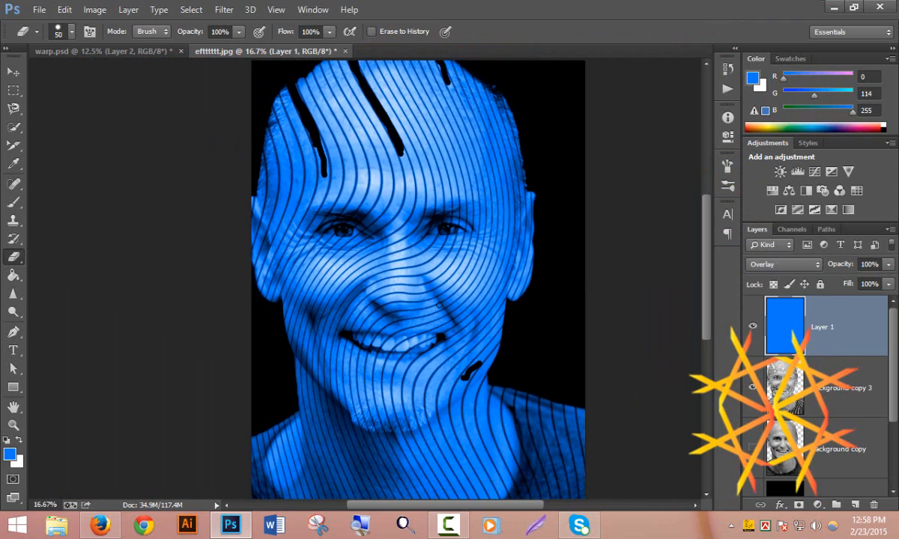
scroll(437, 306, "down", 1)
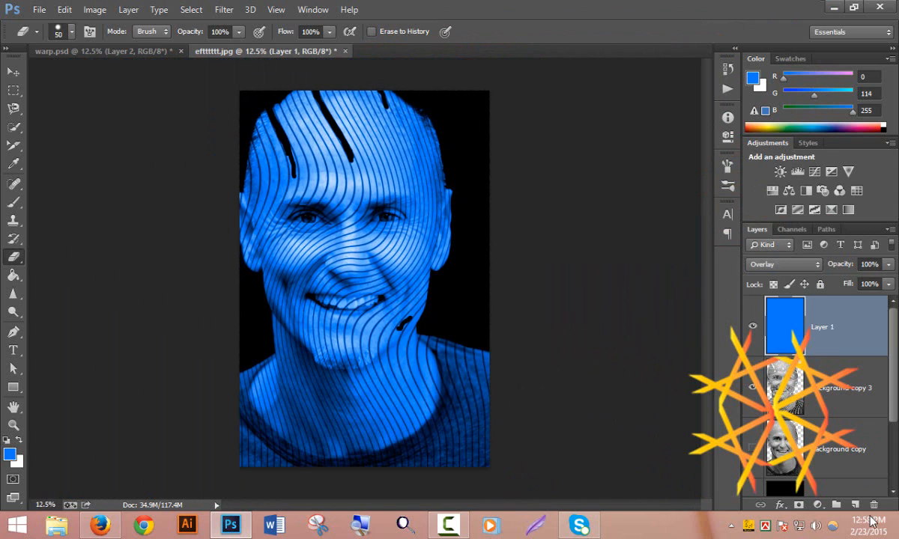
Hide the blue layer and fill a new layer above it with pink, RGB 255, 0, 198.
left_click(854, 506)
left_click(752, 387)
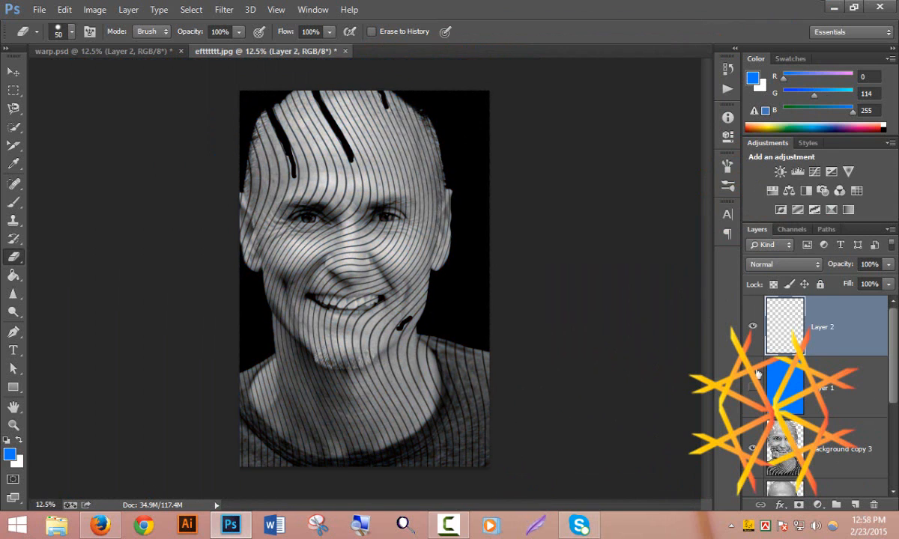
left_click(9, 454)
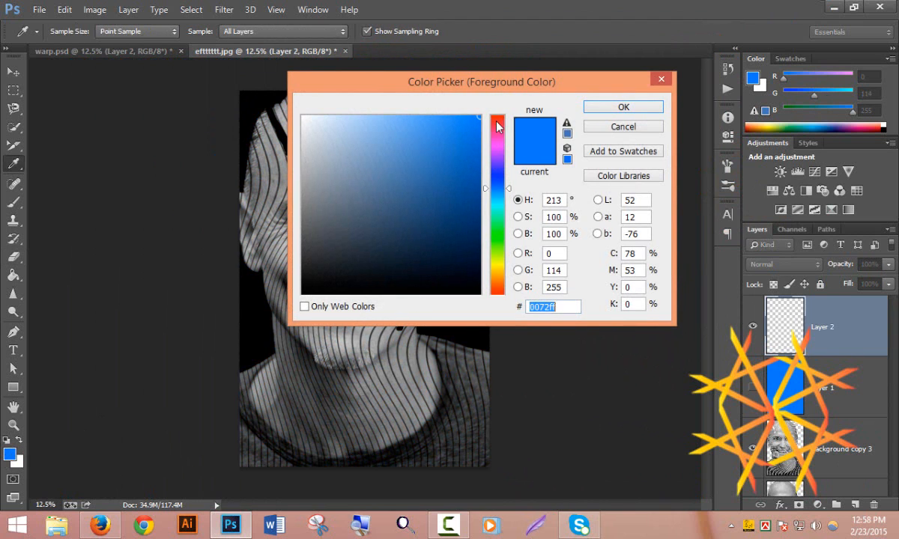
left_click_drag(499, 141, 499, 138)
left_click(623, 108)
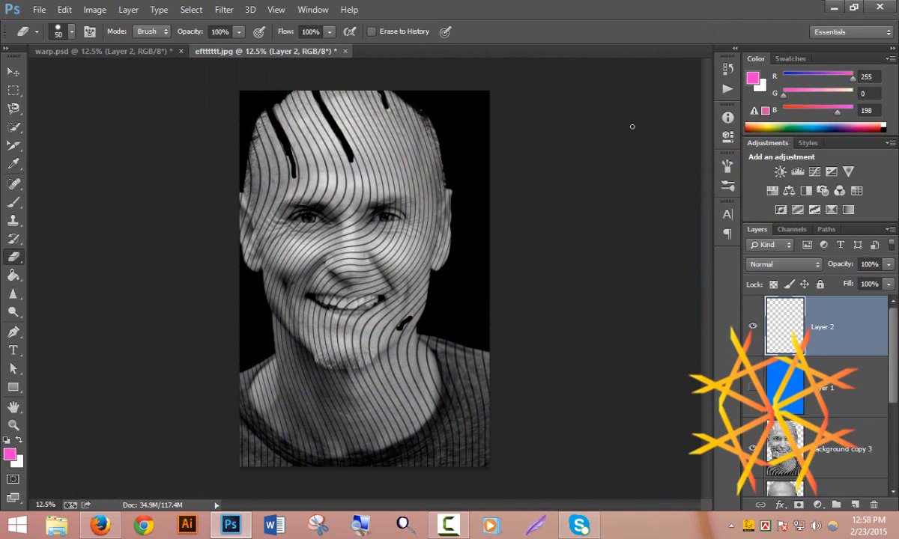
key("alt+BackSpace")
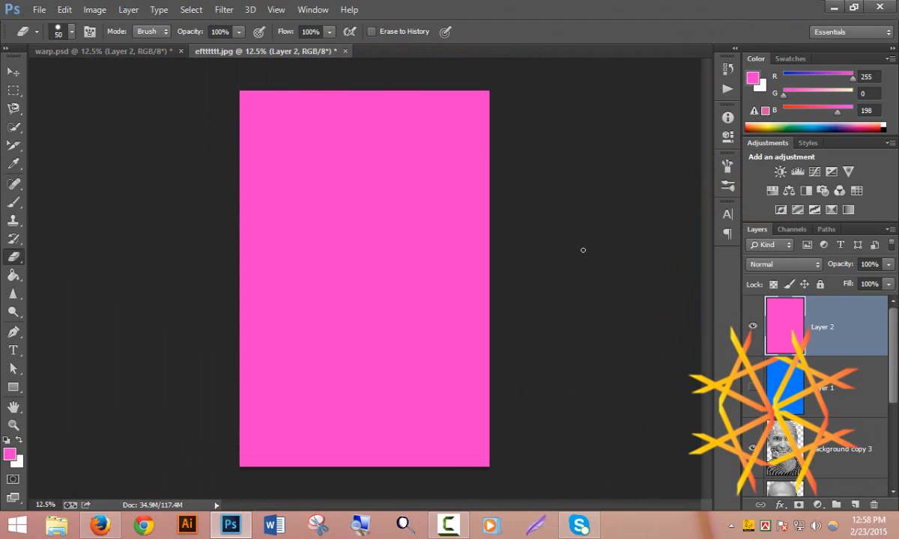
Try the Overlay, Hue, Saturation and Color blend modes on the pink layer.
left_click(759, 262)
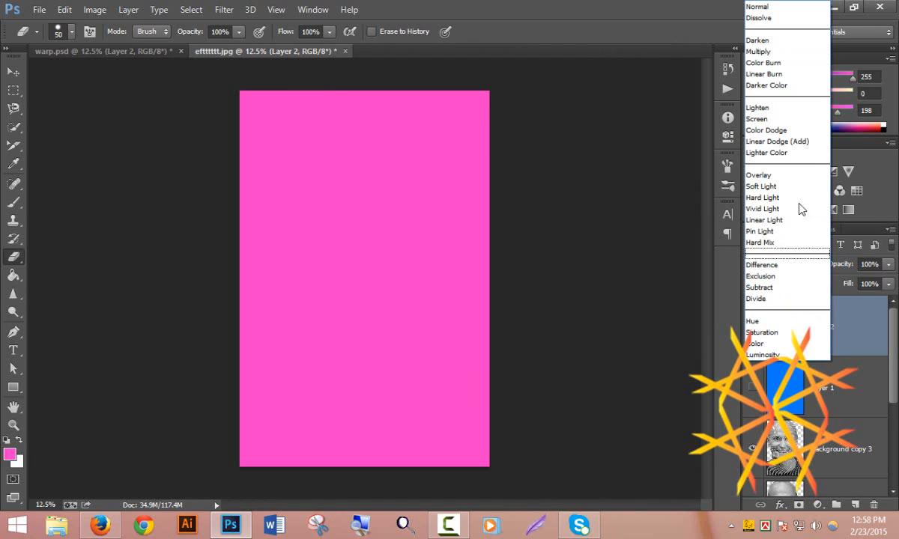
left_click(796, 177)
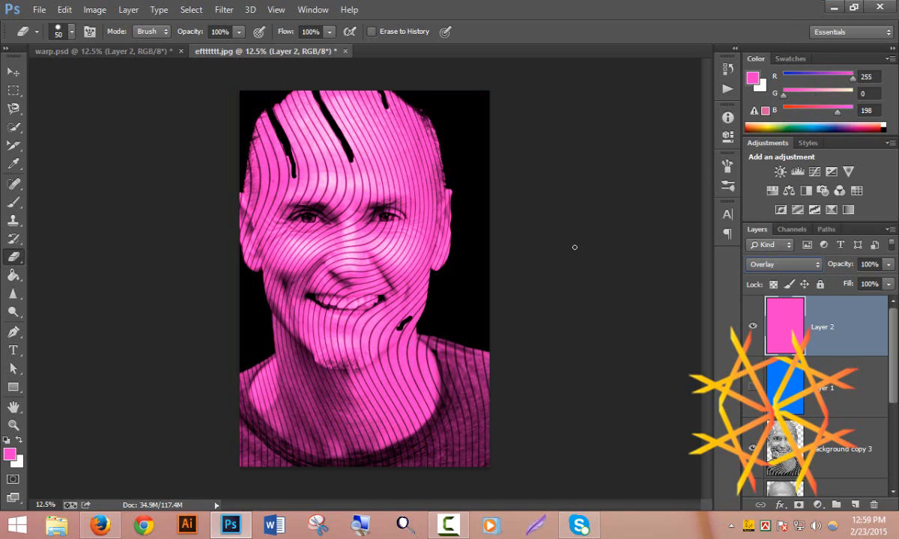
left_click(779, 264)
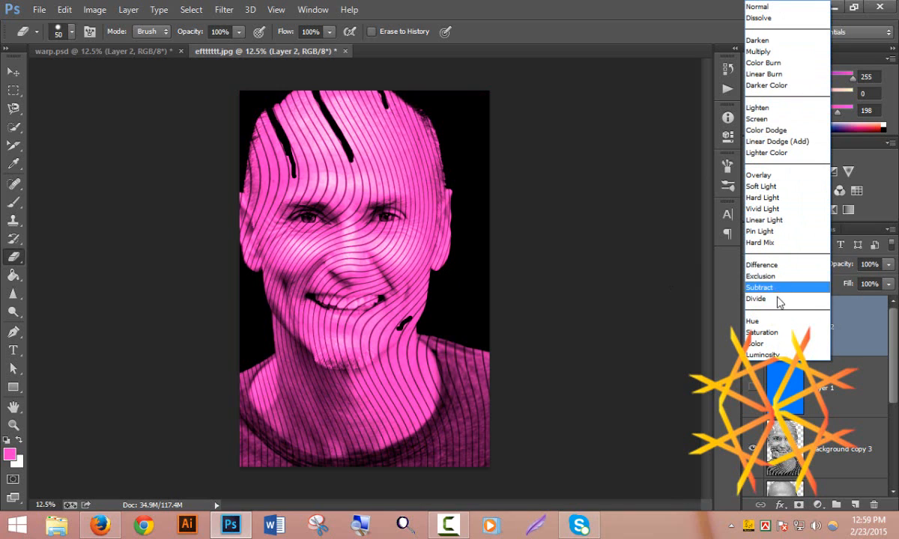
left_click(771, 320)
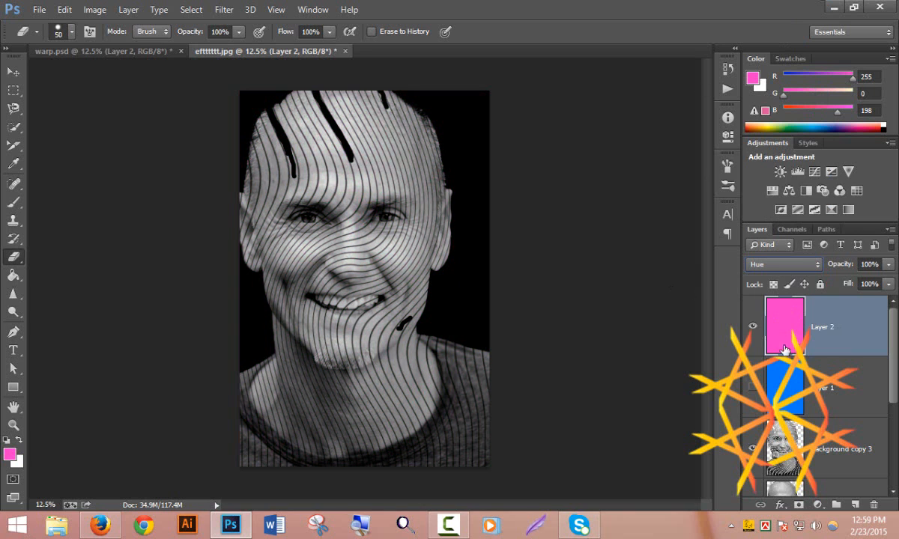
left_click(790, 264)
left_click(779, 333)
left_click(756, 264)
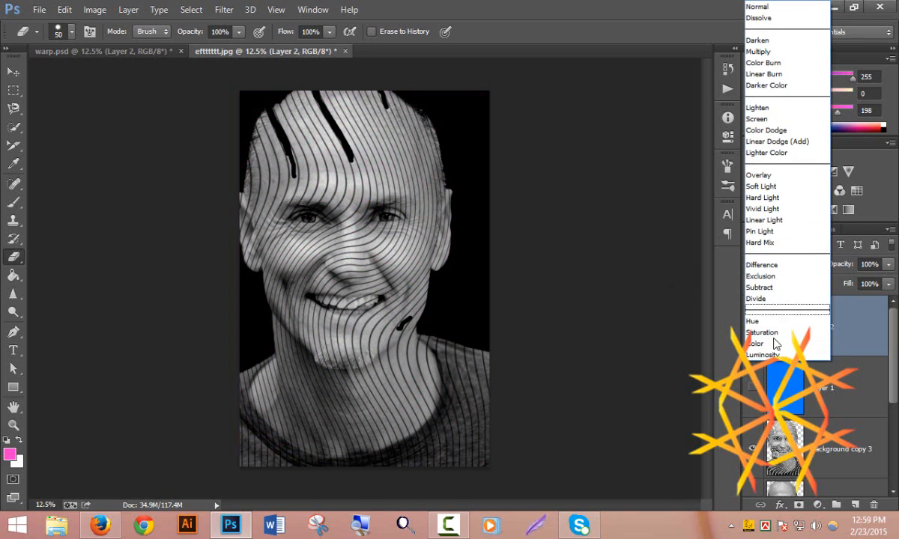
left_click(773, 341)
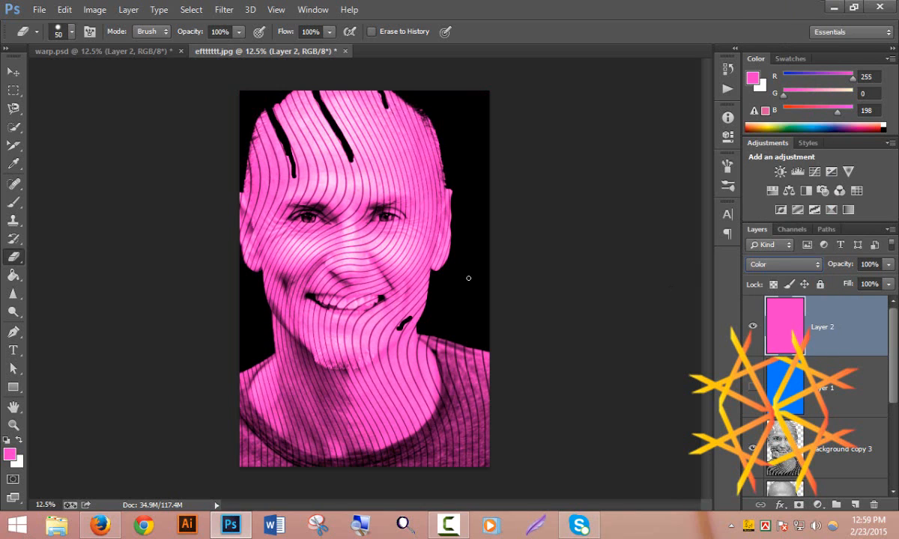
Try earlier blend modes on the pink layer, including Subtract, Pin Light, Soft Light, Linear Dodge (Add), Darker Color and Dissolve.
key("Down")
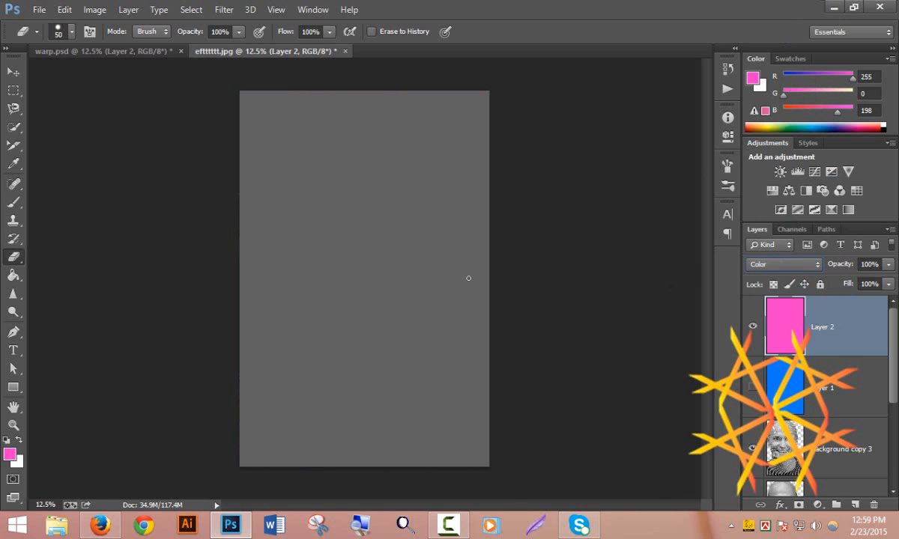
key("Up")
key("Up")
key("Up")
key("Up")
key("Up")
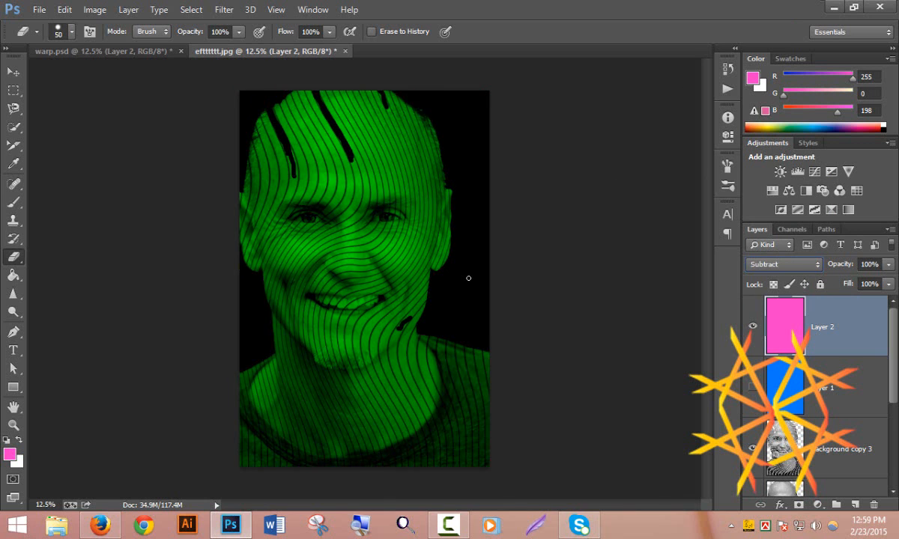
key("Up")
key("Up")
key("Up")
key("Up")
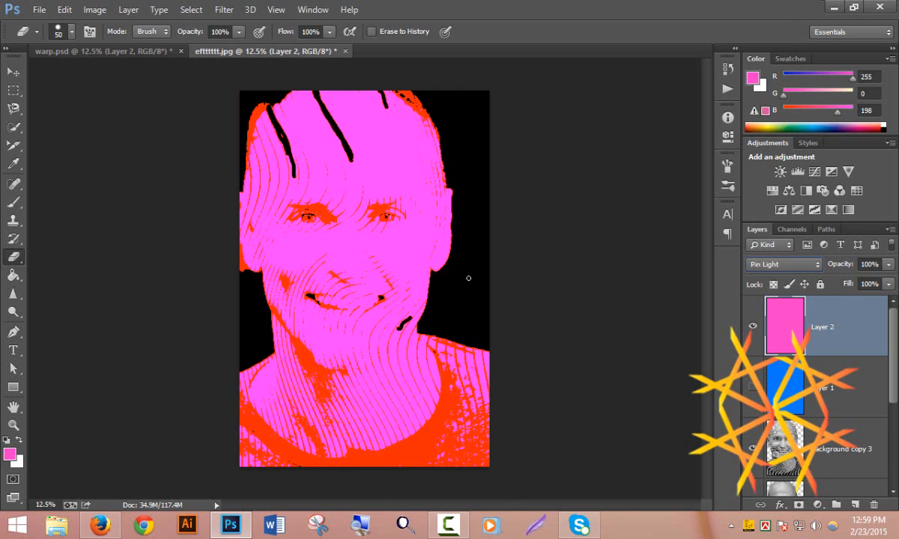
key("Up")
key("Up")
key("Up")
key("Up")
key("Up")
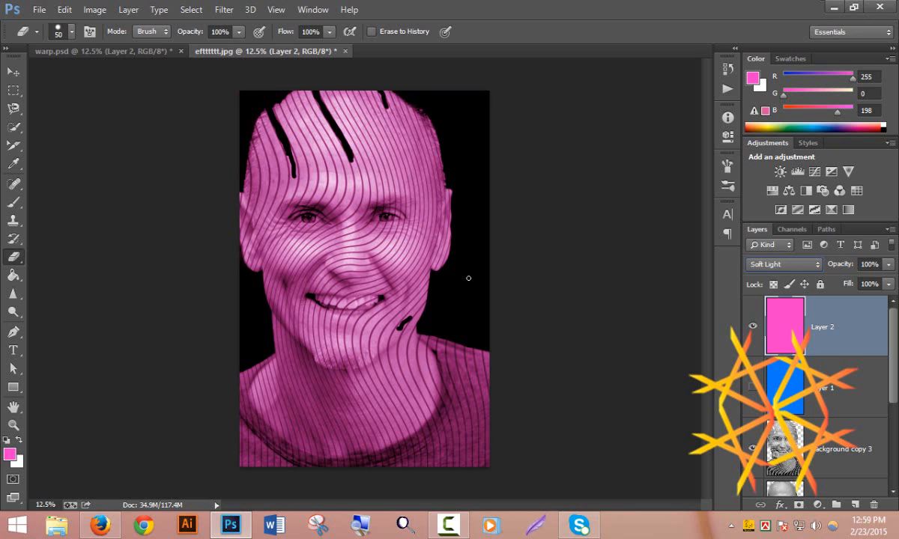
key("Up")
key("Up")
key("Up")
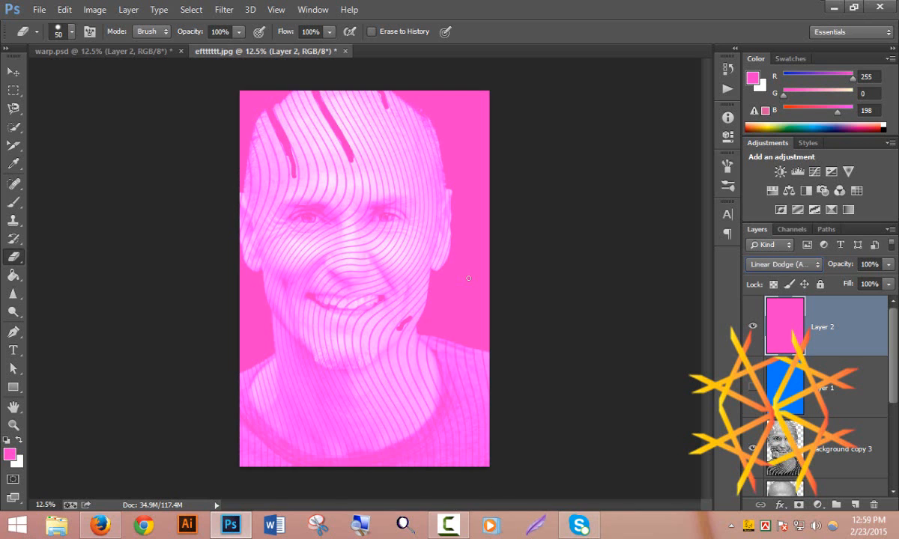
key("Up")
key("Up")
key("Up")
key("Up")
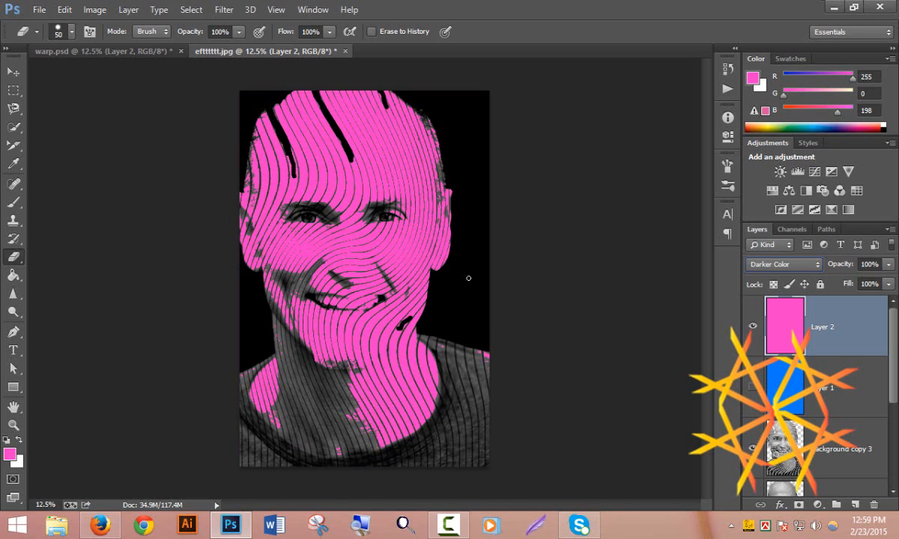
key("Up")
key("Up")
key("Up")
key("Up")
key("Up")
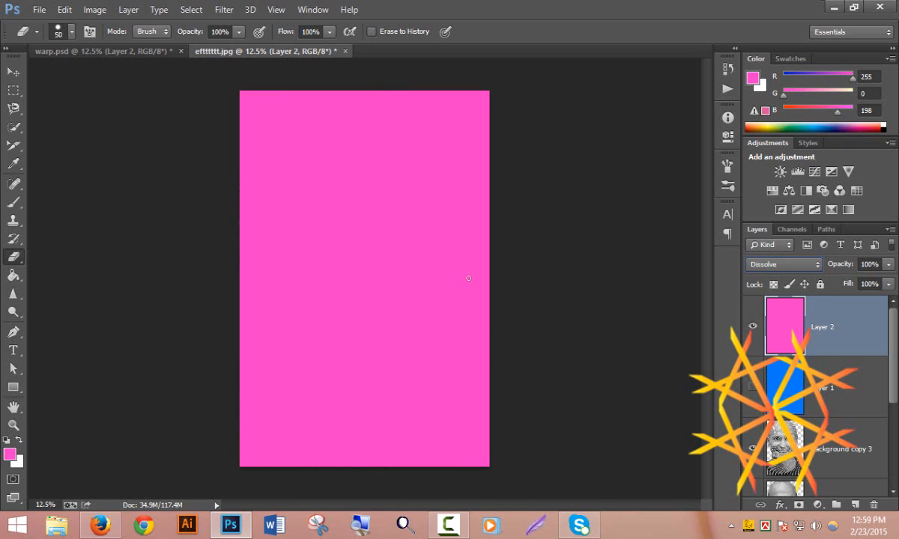
Try the Darken, Linear Burn, Screen and Lighter Color blend modes on the pink layer.
key("Down")
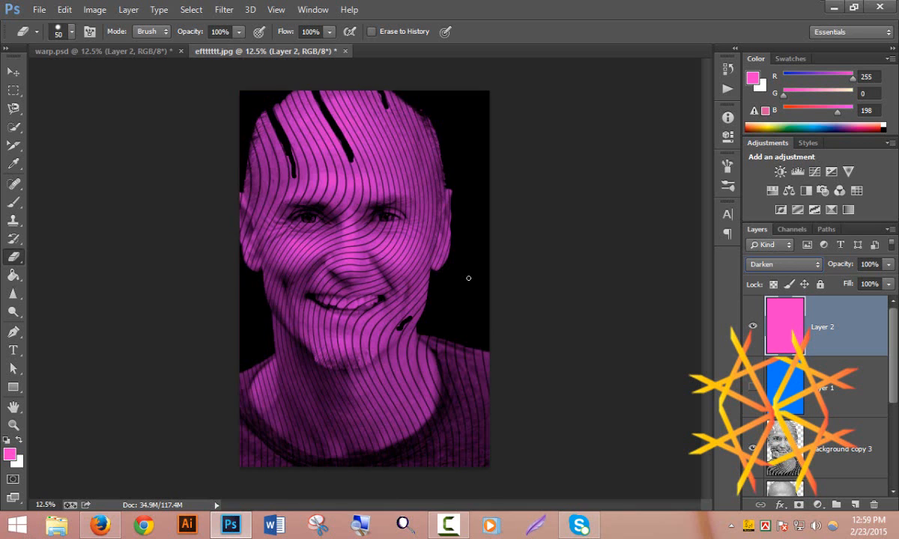
key("Down")
key("Down")
key("Down")
key("Down")
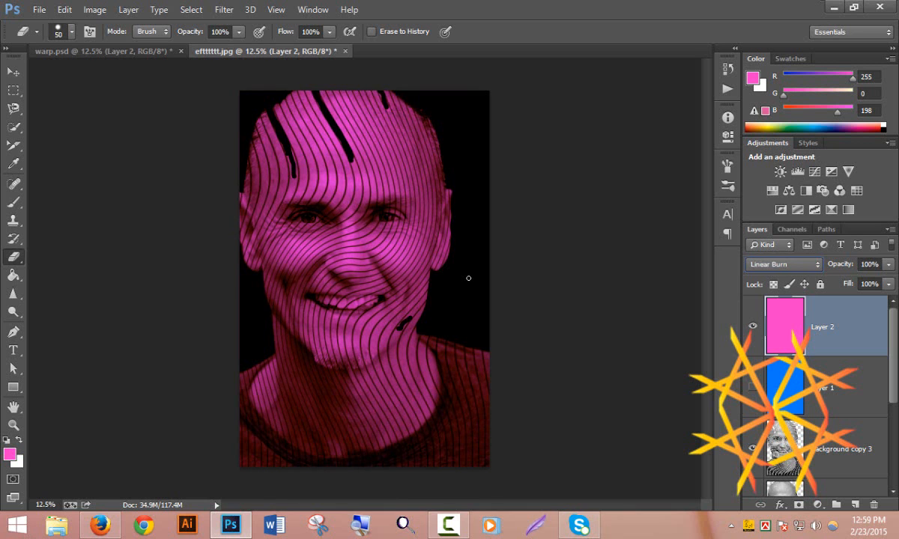
key("Down")
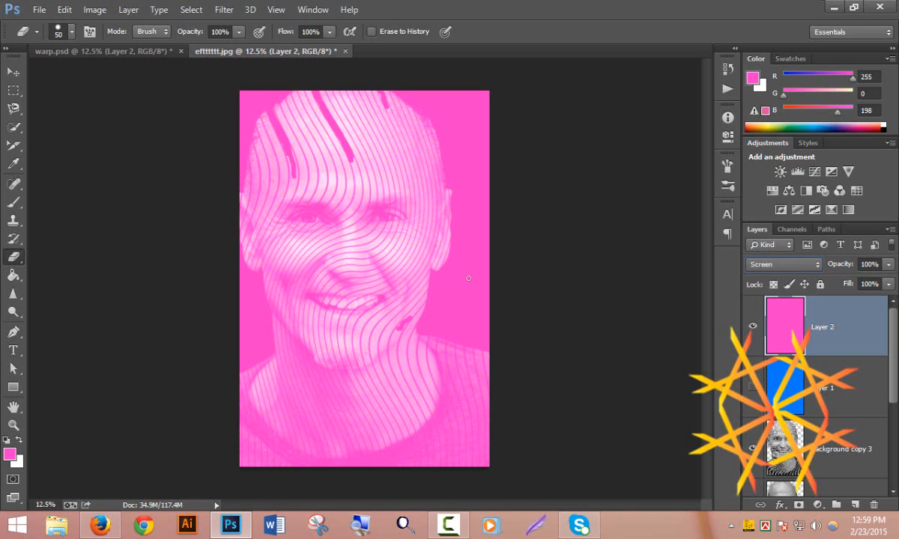
key("Down")
key("Down")
key("Down")
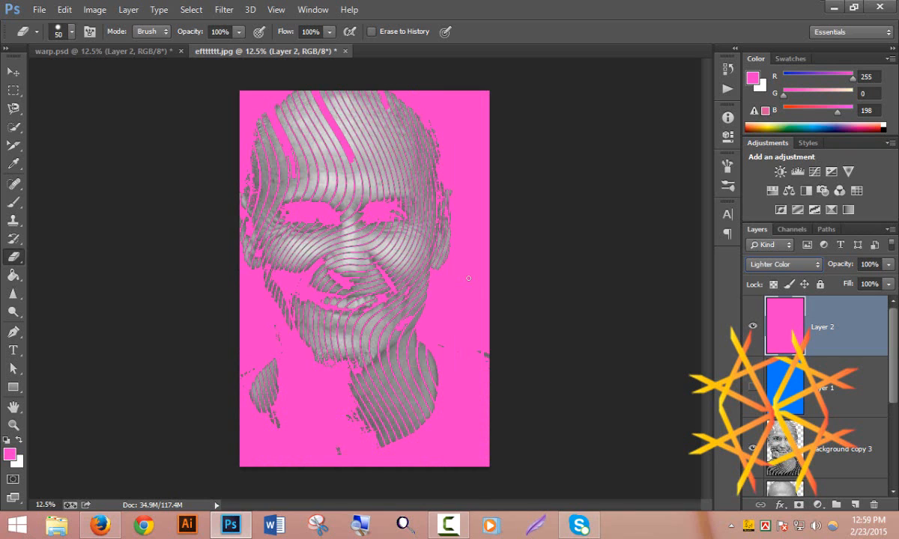
Set the pink layer's blend mode to Normal and lower its opacity to 42%.
left_click(798, 269)
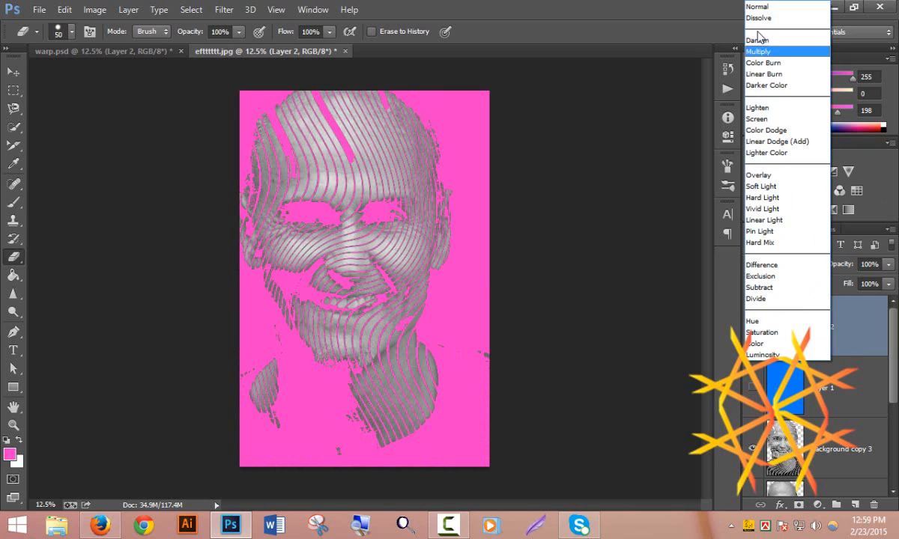
left_click(738, 6)
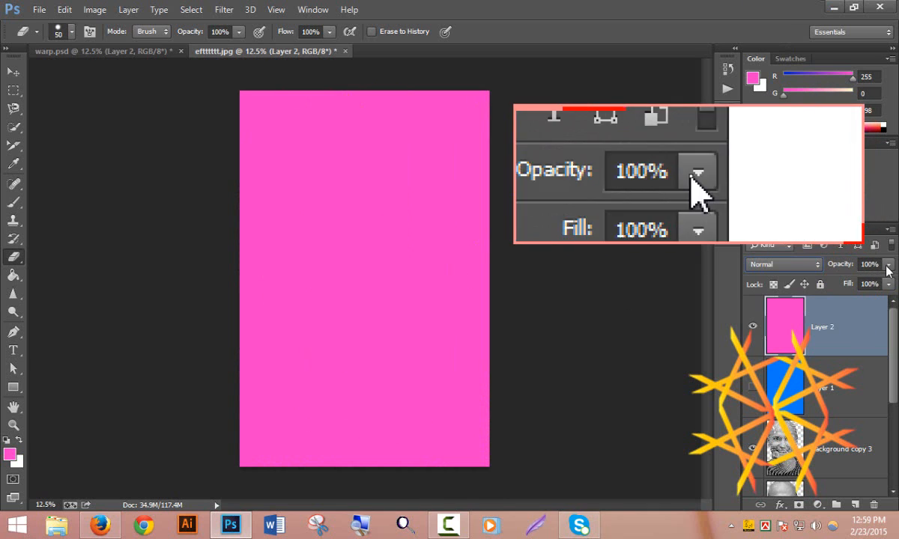
left_click(888, 265)
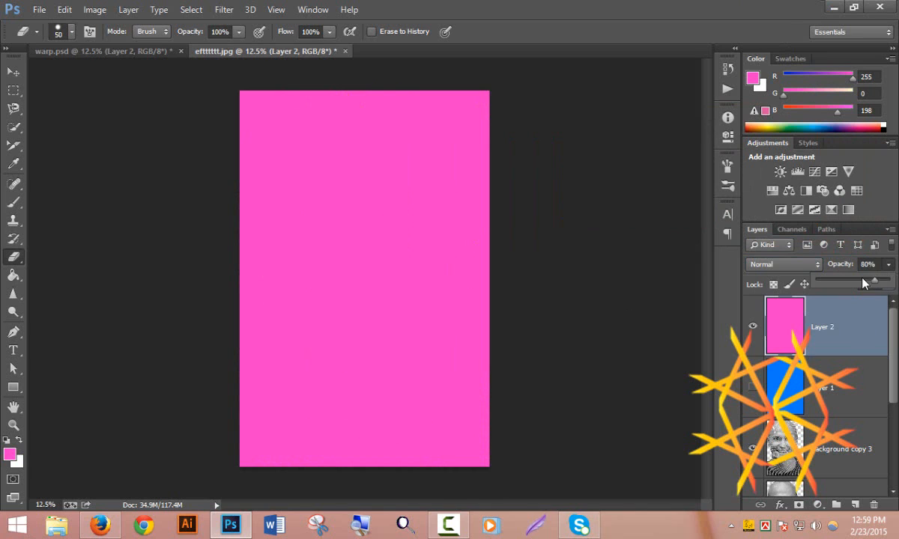
left_click_drag(861, 278, 854, 278)
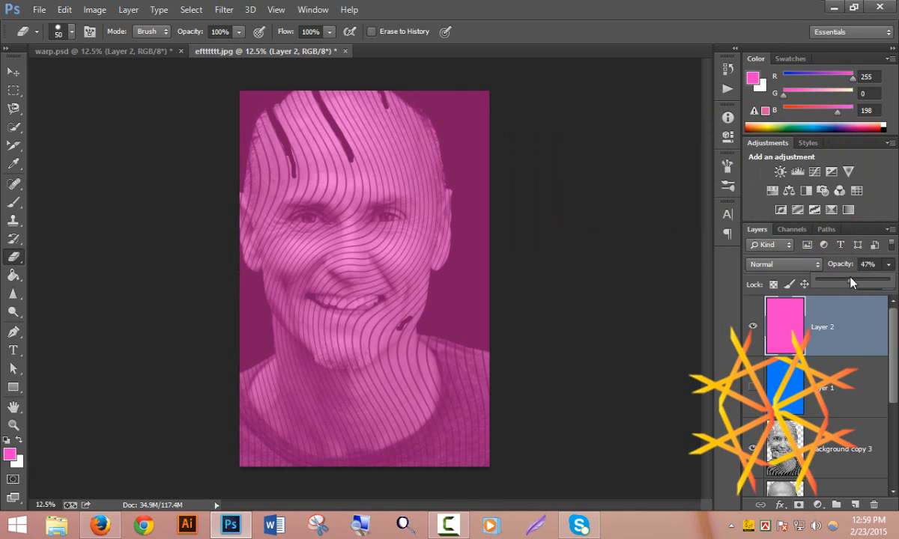
left_click(600, 241)
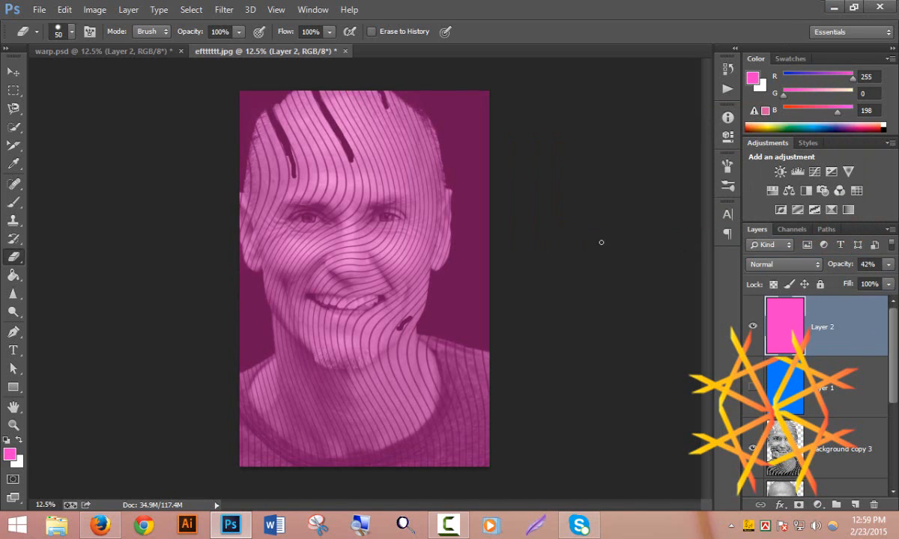
Reduce the pink layer's fill to 75%.
left_click(889, 285)
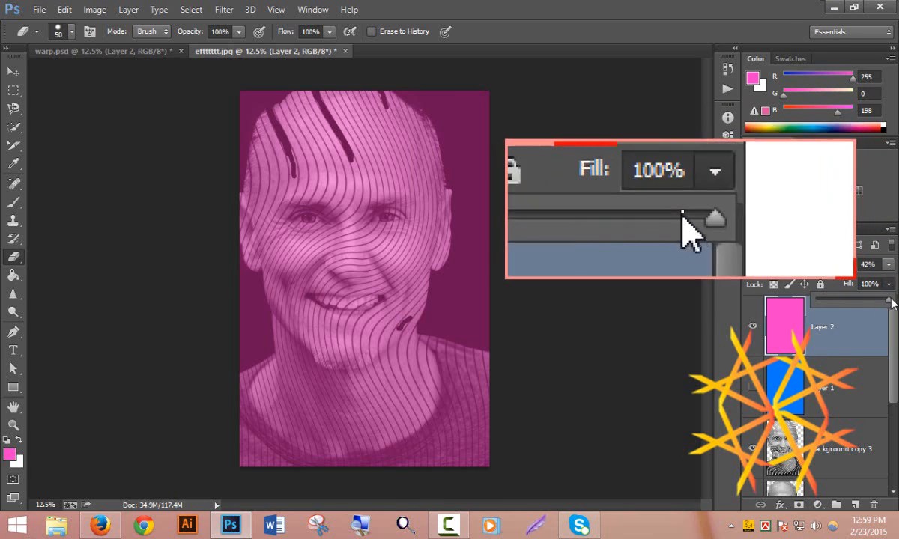
left_click_drag(891, 301, 874, 317)
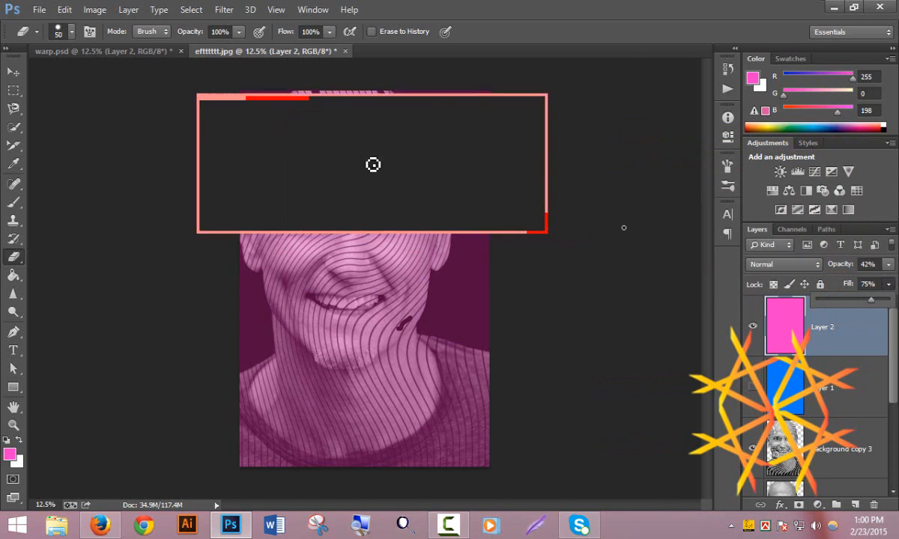